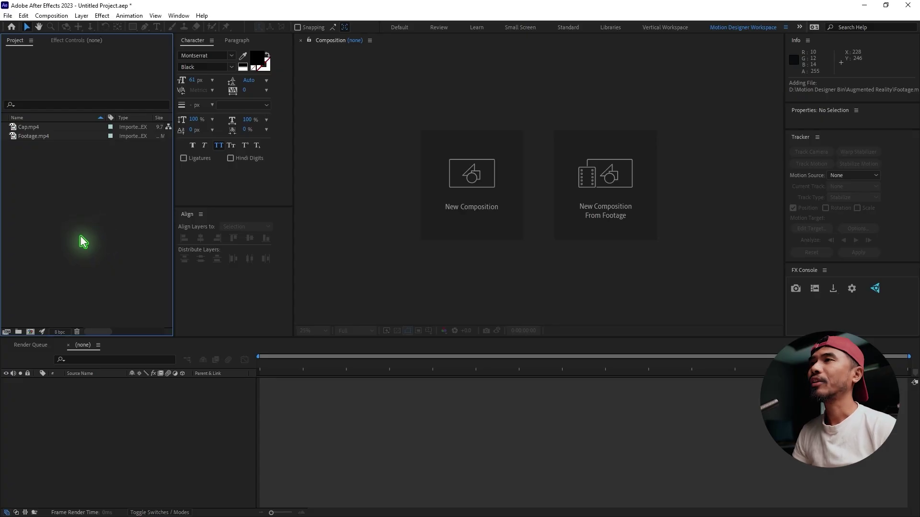
# - Select the imported Footage.mp4 clip in the Project panel
pyautogui.click(26, 138)
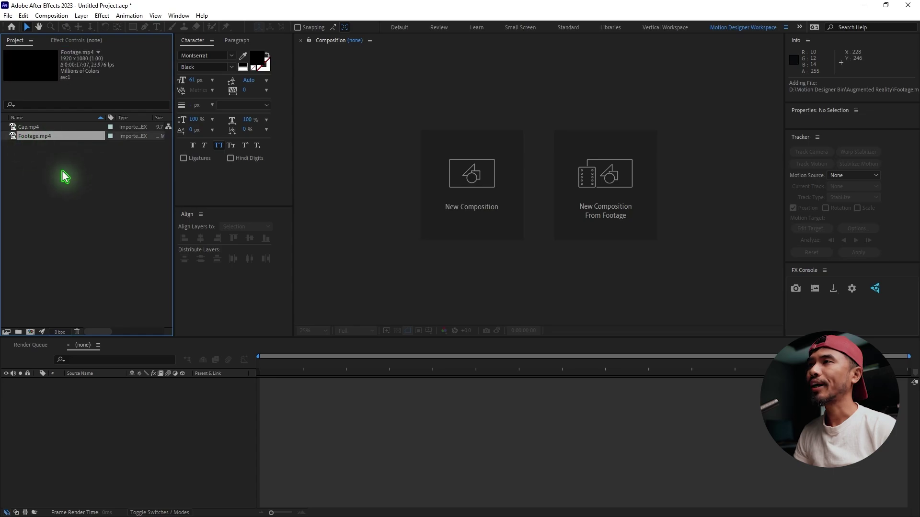
# - Create a composition from Footage.mp4 and split the footage layer at 6:02
pyautogui.moveTo(33, 139); pyautogui.dragTo(389, 227)
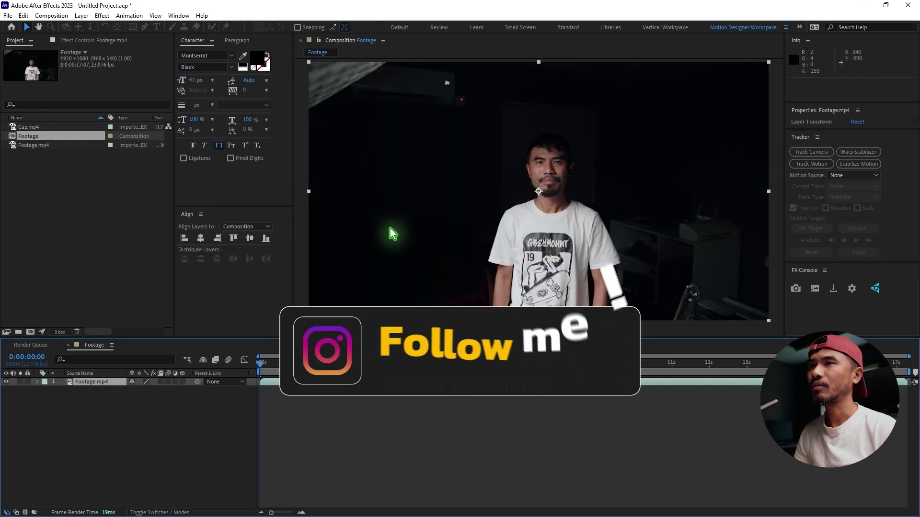
pyautogui.click(325, 449)
pyautogui.moveTo(261, 364); pyautogui.dragTo(487, 396)
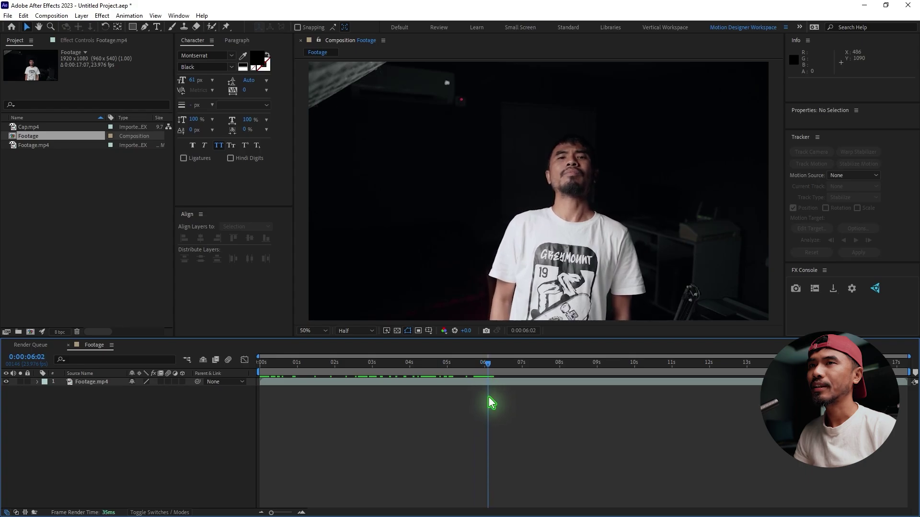
pyautogui.click(500, 383)
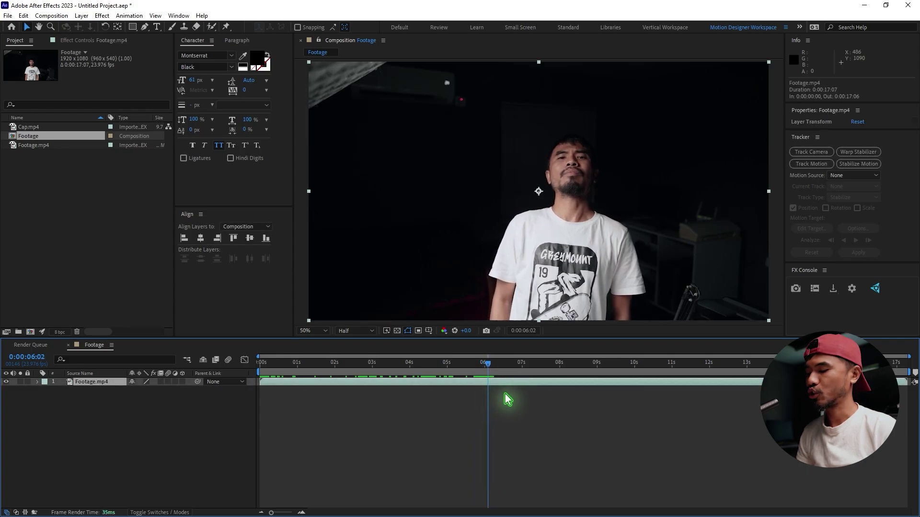
pyautogui.hotkey('ctrl', 'shift', 'd')
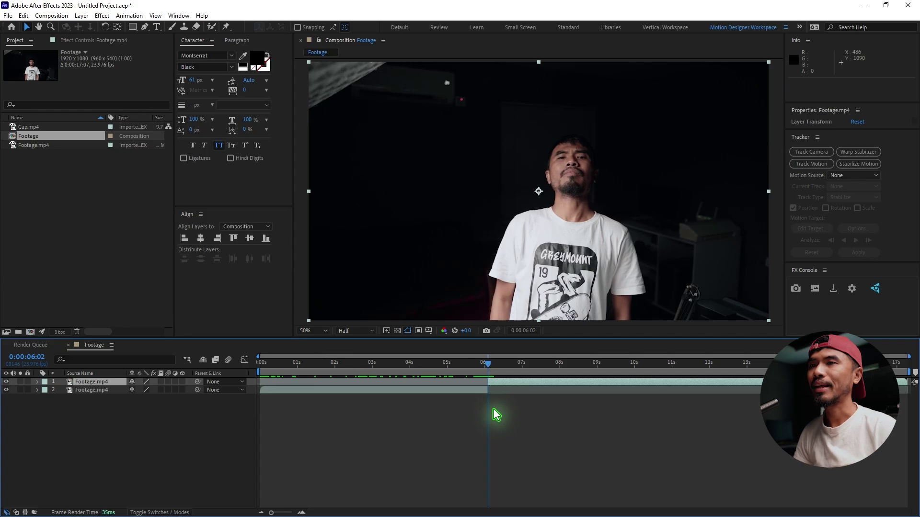
# - Trim the top layer to start at 13:04 and slide it back to begin near 6 seconds
pyautogui.moveTo(489, 364); pyautogui.dragTo(753, 387)
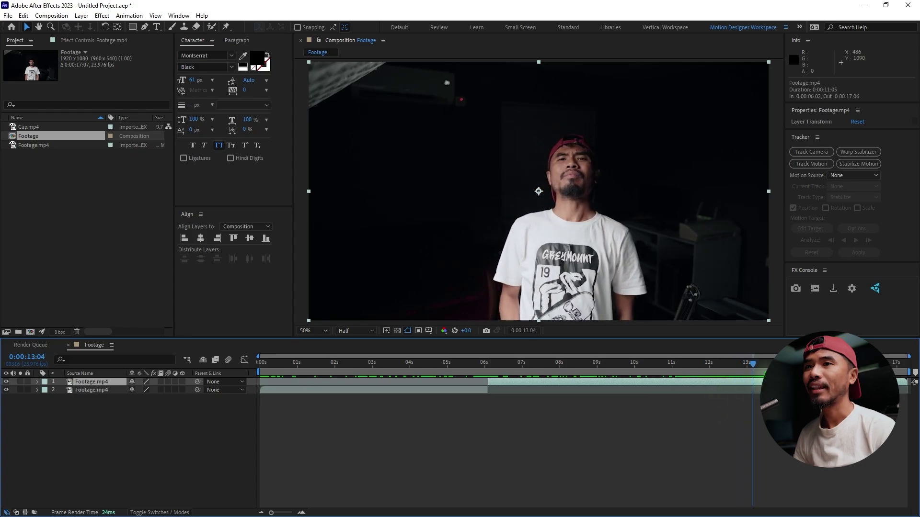
pyautogui.hotkey('alt', '[')
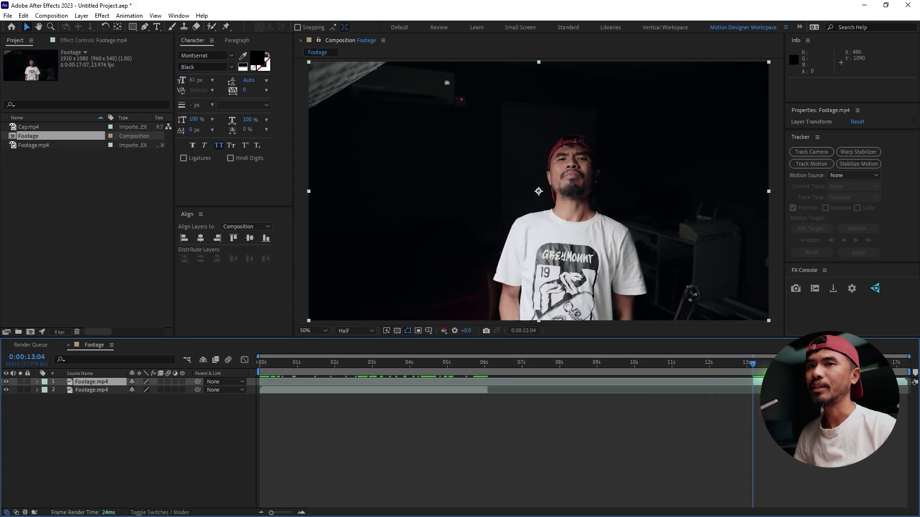
pyautogui.moveTo(766, 382); pyautogui.dragTo(503, 388)
pyautogui.click(469, 365)
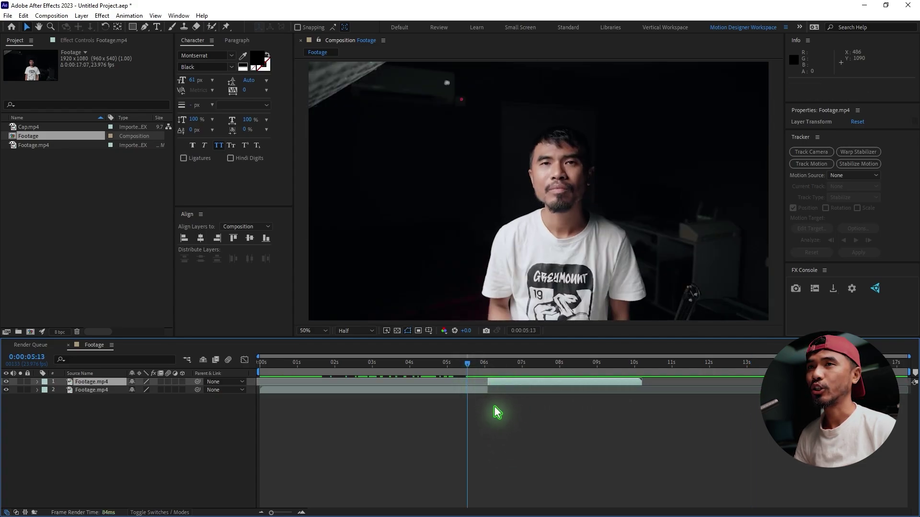
# - End the work area at 10:04 and trim the composition to it
pyautogui.press('o')
pyautogui.click(648, 378)
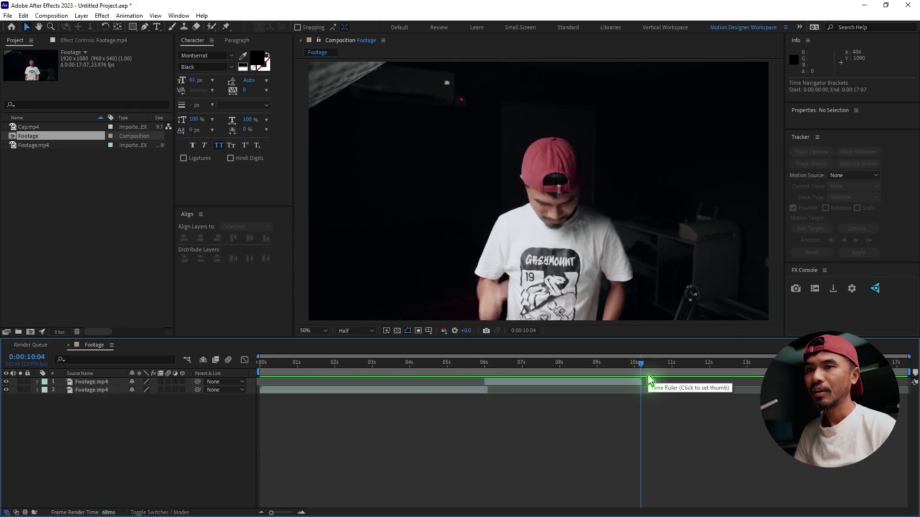
pyautogui.press('n')
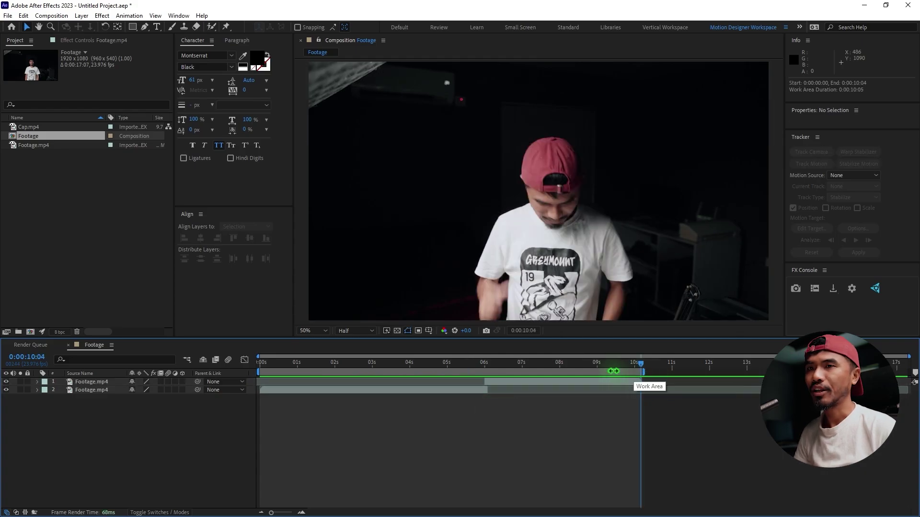
pyautogui.rightClick(582, 375)
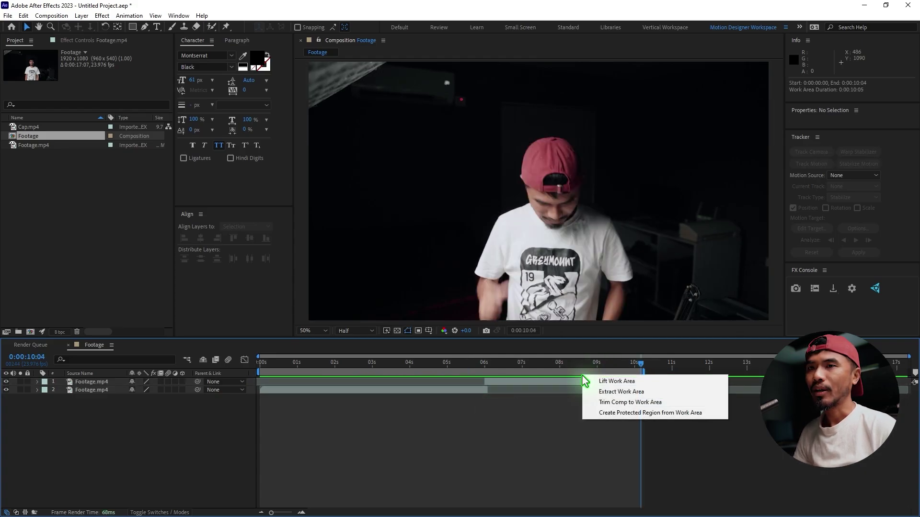
pyautogui.click(622, 404)
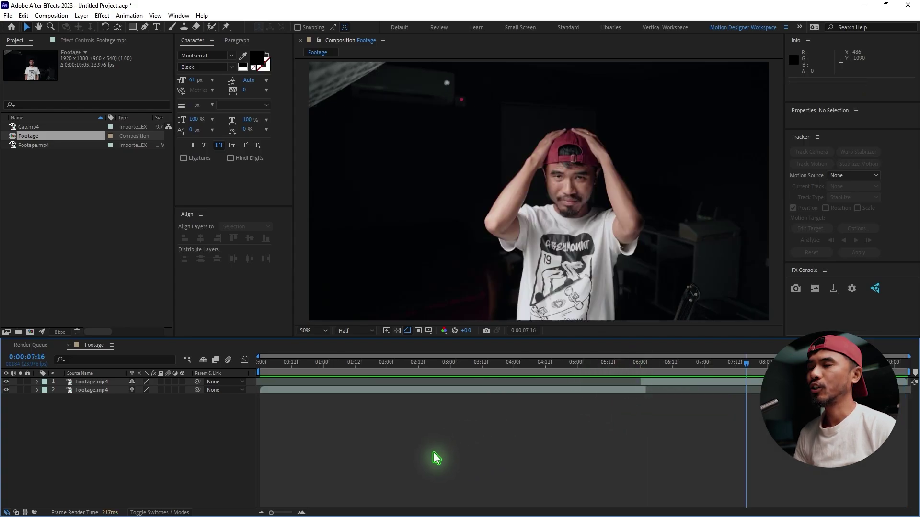
# - Add Cap.mp4 to the top of the composition and apply a Curves effect to it
pyautogui.moveTo(18, 127); pyautogui.dragTo(158, 383)
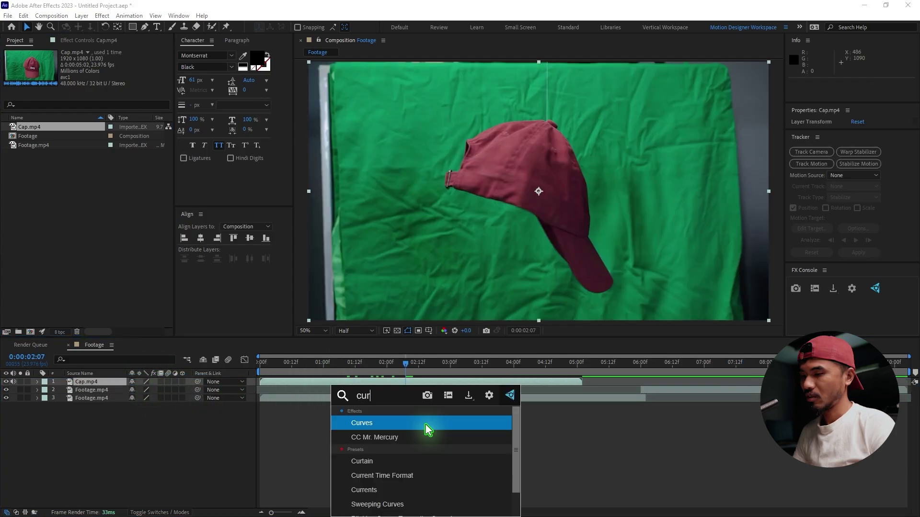
pyautogui.write('ve')
pyautogui.click(425, 424)
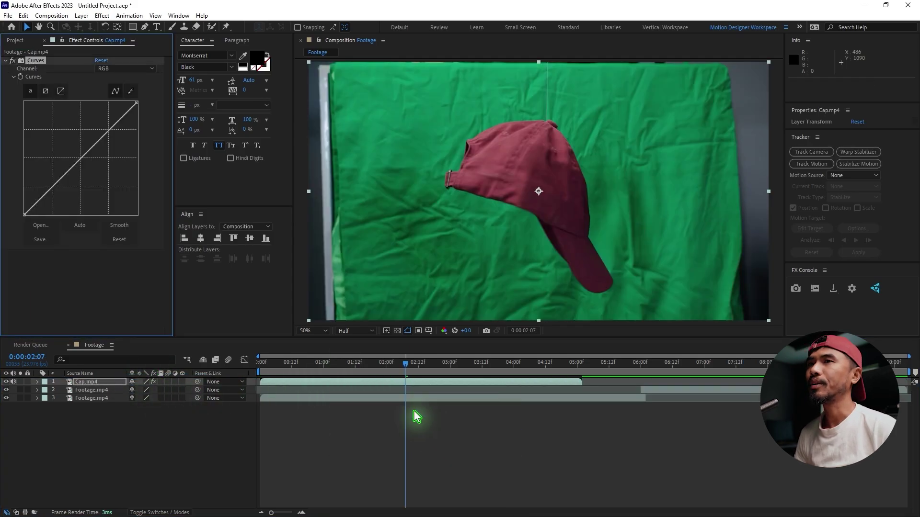
# - Pull the curve down to slightly darken the cap footage
pyautogui.moveTo(54, 185); pyautogui.dragTo(63, 186)
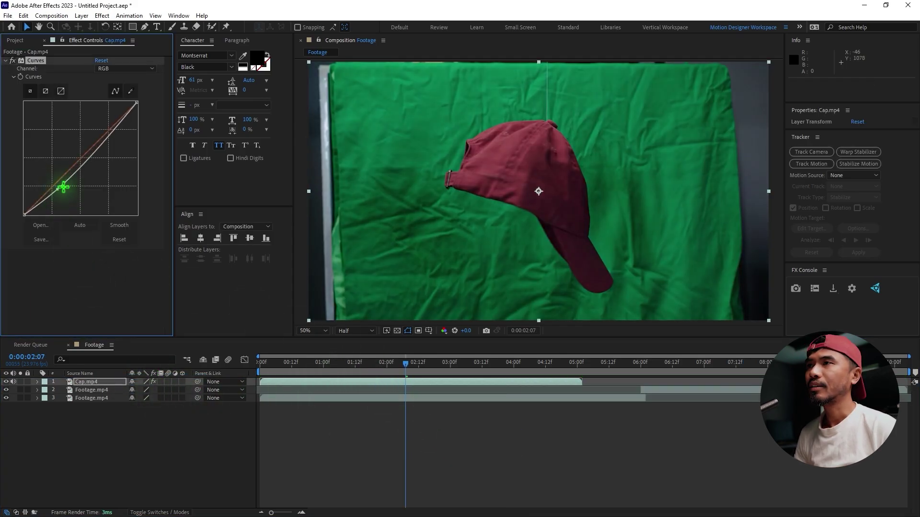
pyautogui.moveTo(99, 146); pyautogui.dragTo(97, 144)
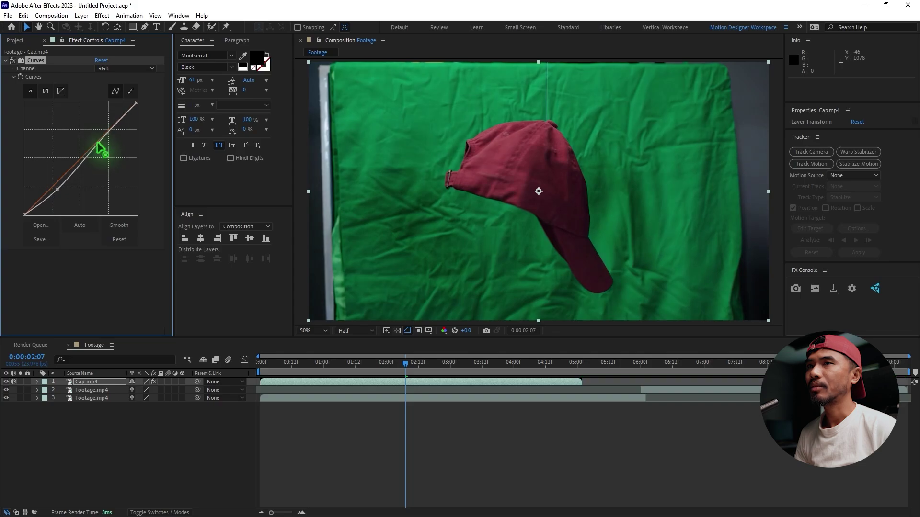
pyautogui.click(5, 61)
pyautogui.click(111, 427)
pyautogui.click(106, 384)
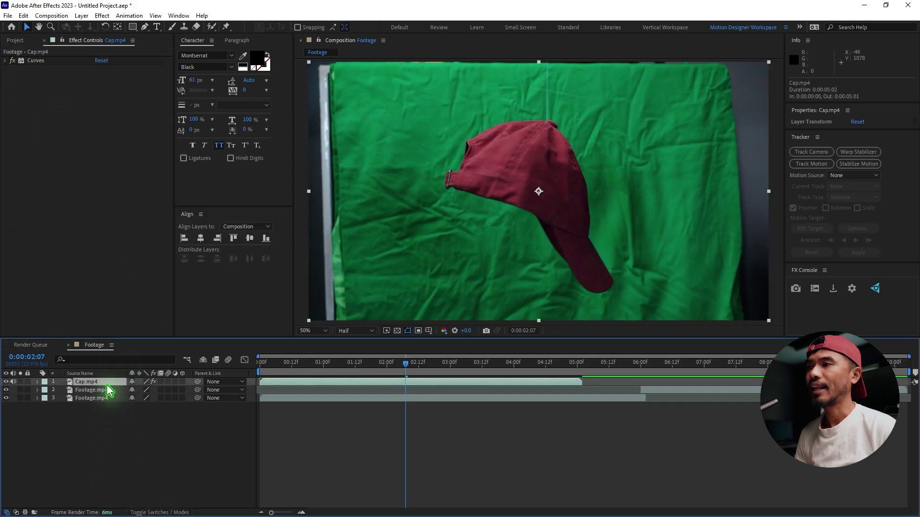
pyautogui.hotkey('ctrl', 'space')
# - Apply Keylight (1.2) to the cap layer and sample the green backdrop as Screen Colour
pyautogui.write('key')
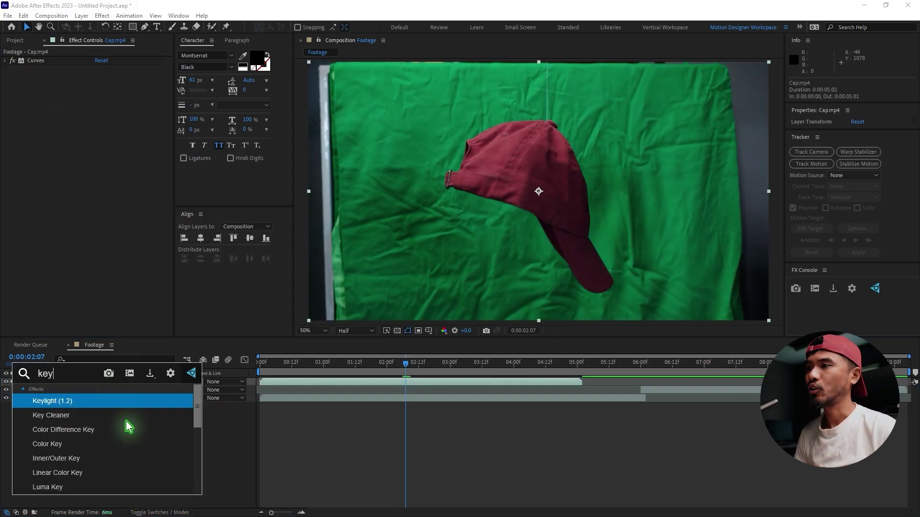
pyautogui.click(118, 402)
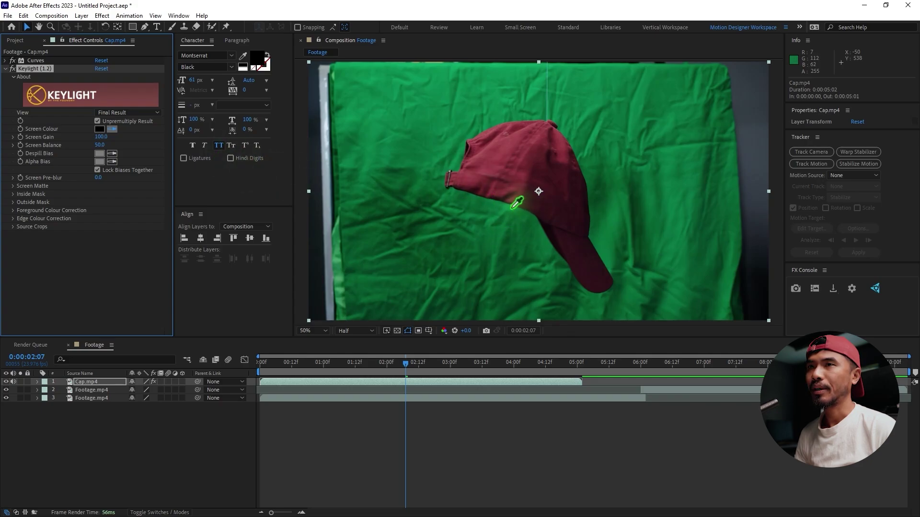
pyautogui.click(511, 231)
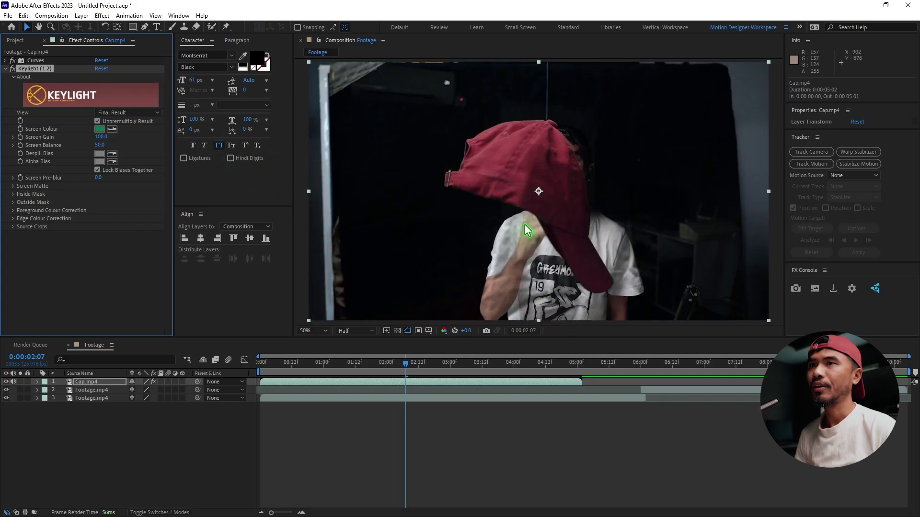
# - Solo Cap.mp4 and set Keylight's View to Screen Matte
pyautogui.click(20, 381)
pyautogui.click(126, 112)
pyautogui.click(67, 120)
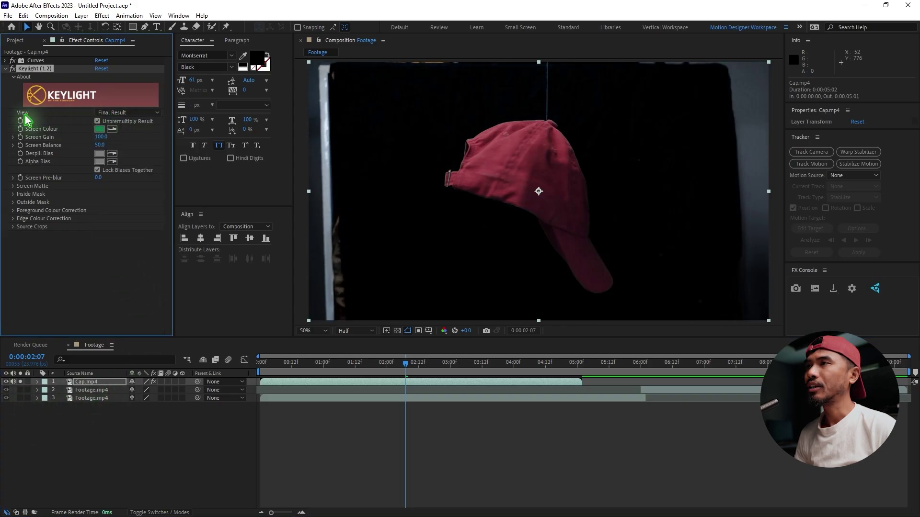
pyautogui.click(136, 113)
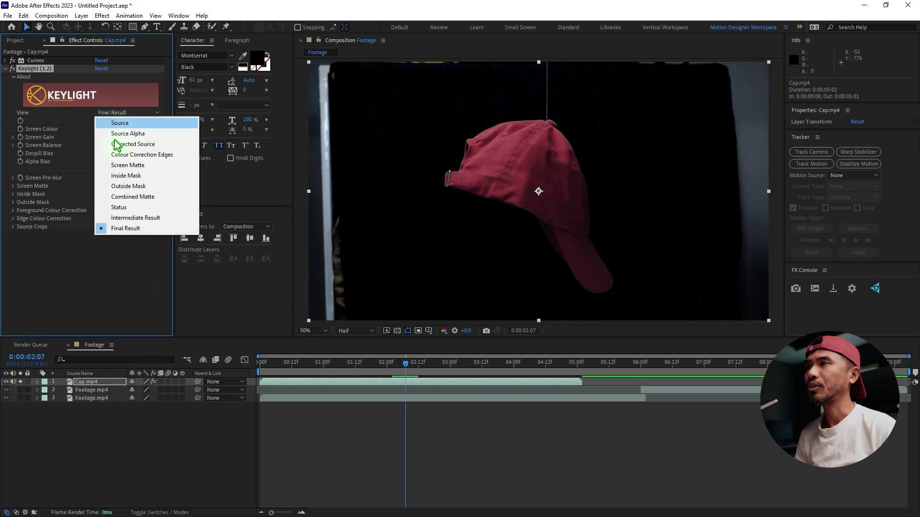
pyautogui.click(152, 169)
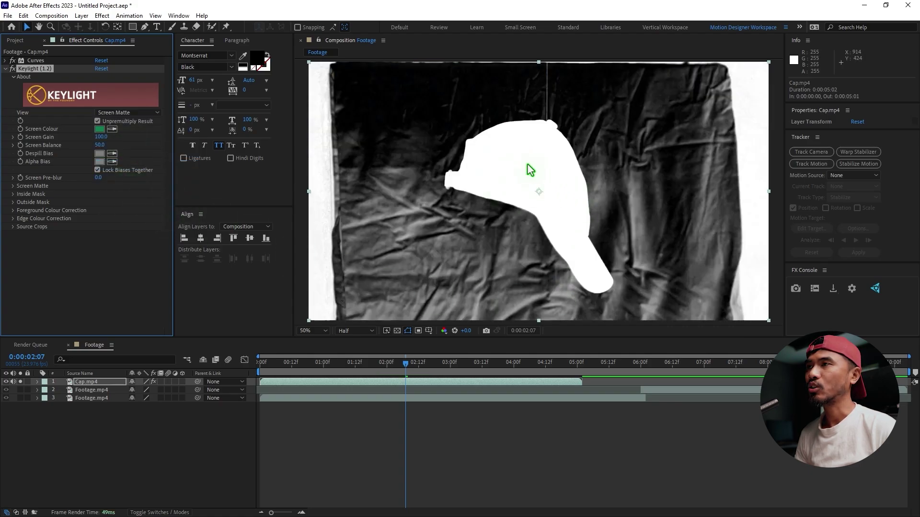
# - Raise the Screen Matte Clip Black to 65, leaving Clip White at 100
pyautogui.click(13, 186)
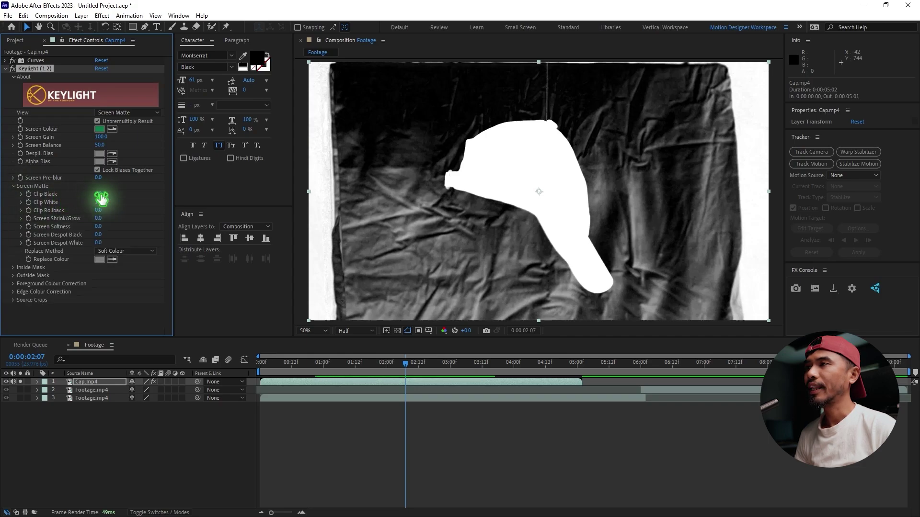
pyautogui.moveTo(101, 194); pyautogui.dragTo(107, 215)
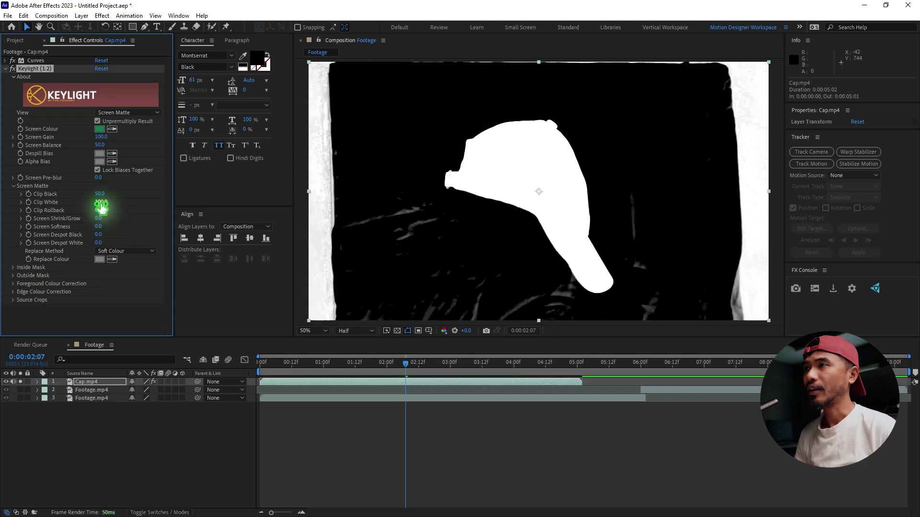
pyautogui.click(101, 203)
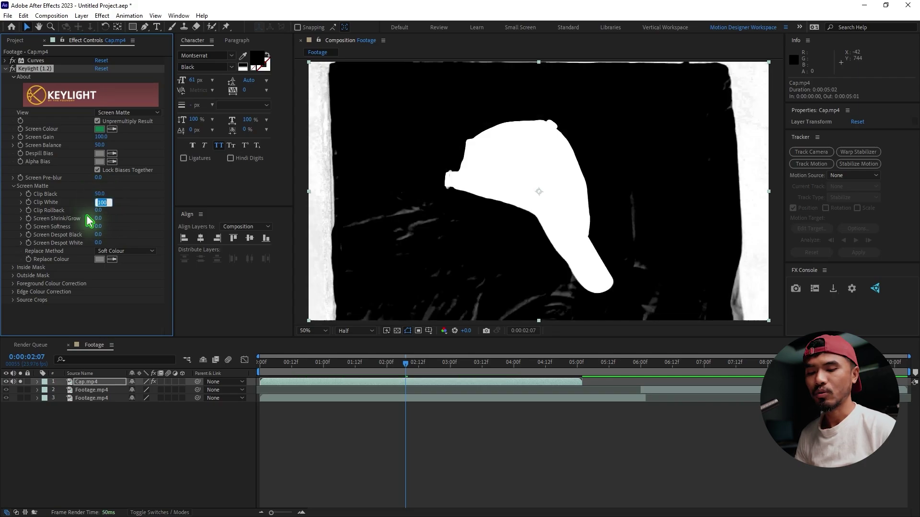
pyautogui.write('75')
pyautogui.press('Return')
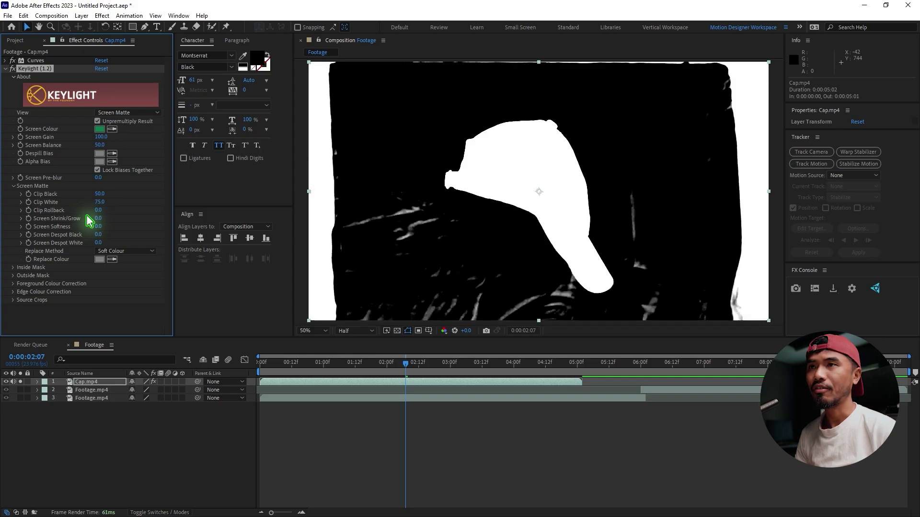
pyautogui.hotkey('ctrl', 'z')
pyautogui.moveTo(99, 194); pyautogui.dragTo(110, 196)
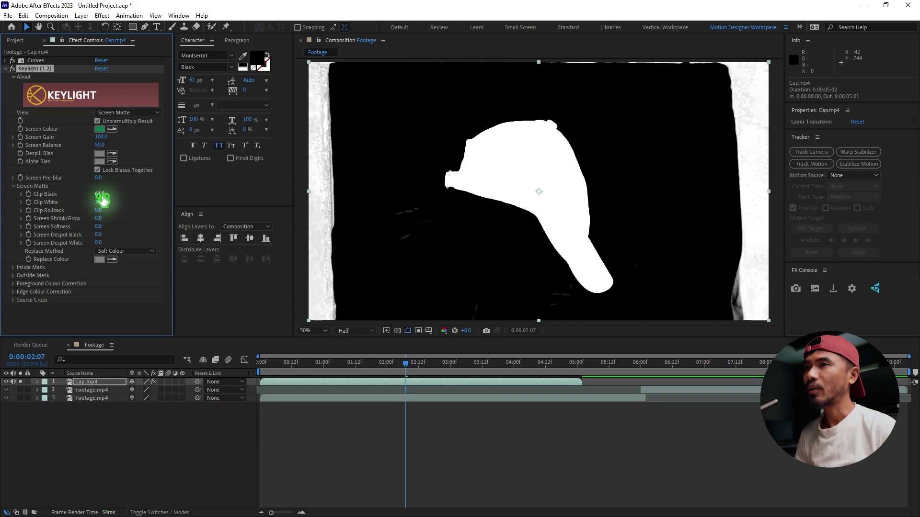
pyautogui.click(102, 196)
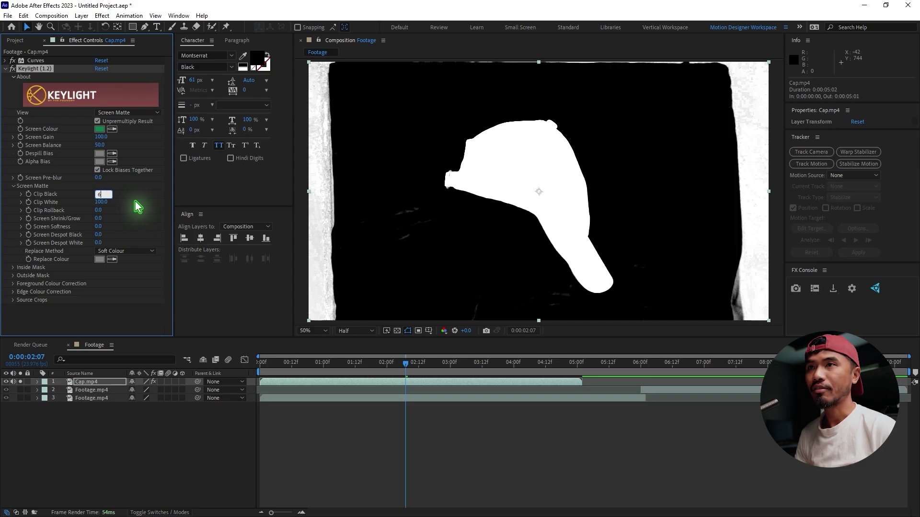
pyautogui.press('Home')
pyautogui.press('space')
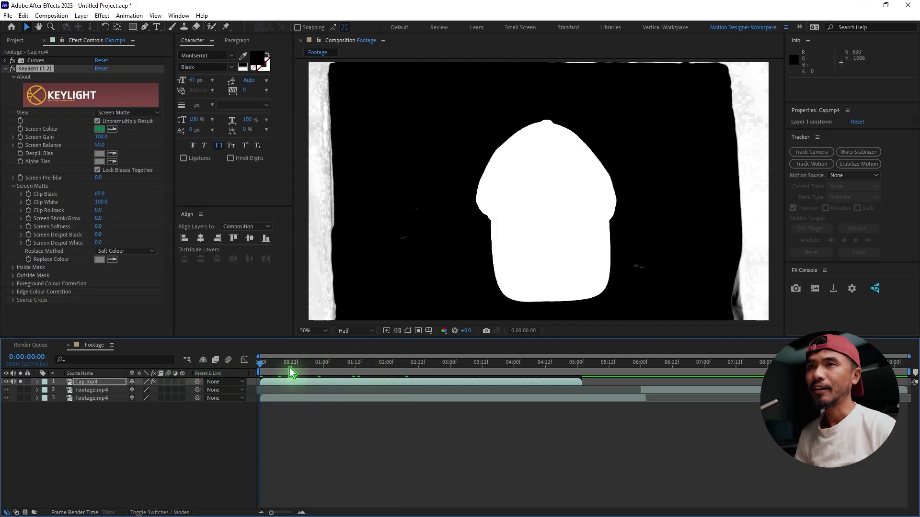
# - Lower Clip White to 85 and set Screen Softness to 3, checking the matte across frames
pyautogui.moveTo(311, 361); pyautogui.dragTo(355, 369)
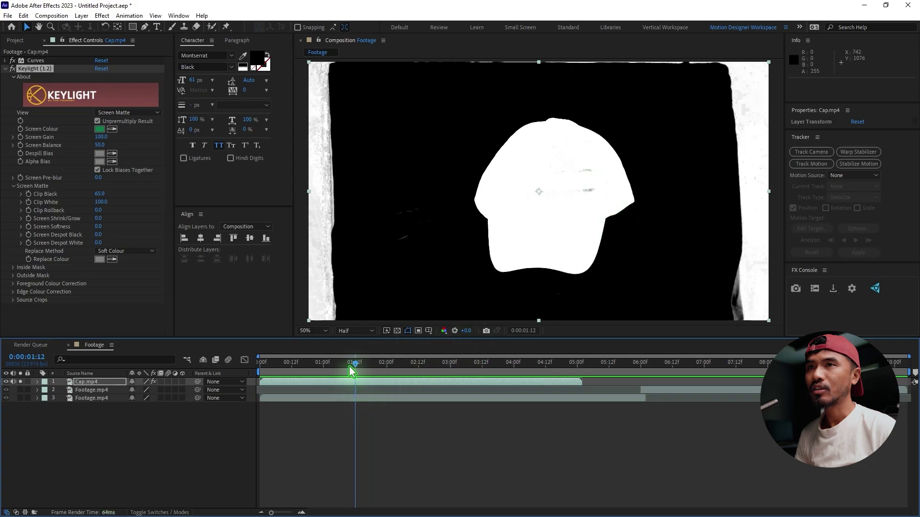
pyautogui.click(349, 367)
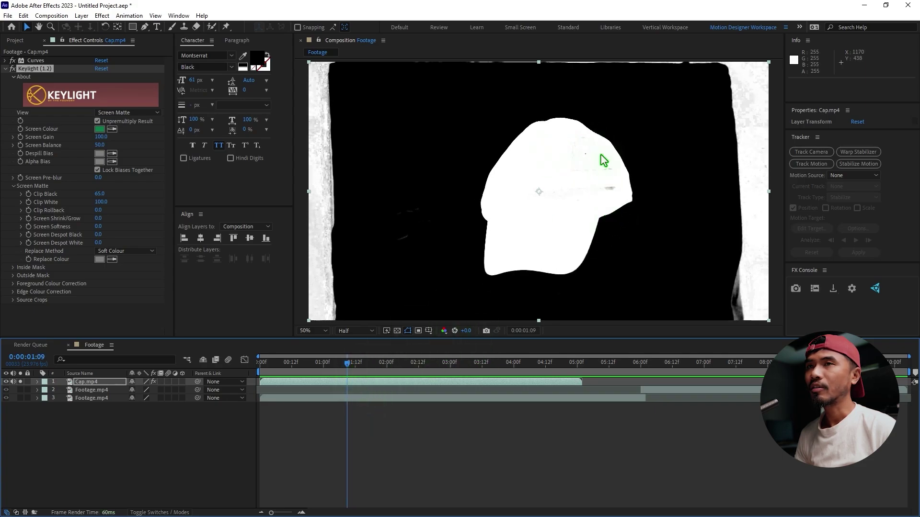
pyautogui.moveTo(99, 205); pyautogui.dragTo(93, 203)
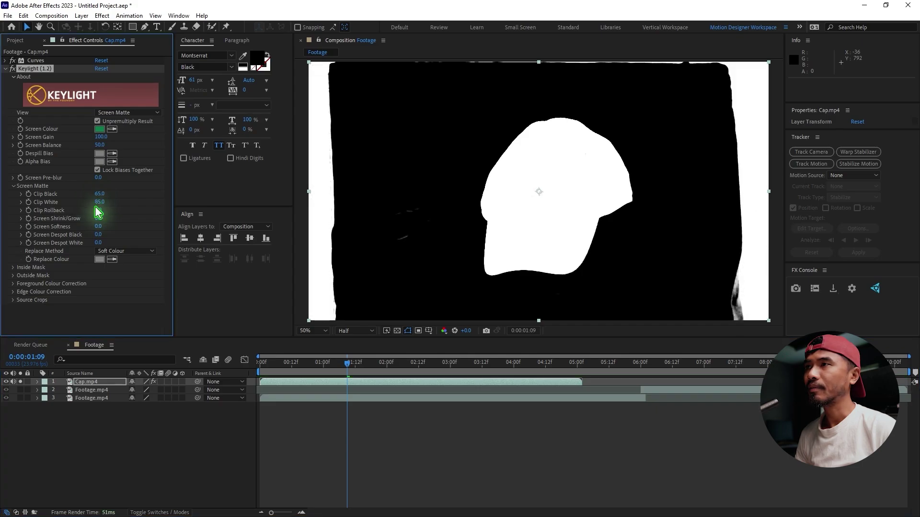
pyautogui.moveTo(343, 370); pyautogui.dragTo(468, 365)
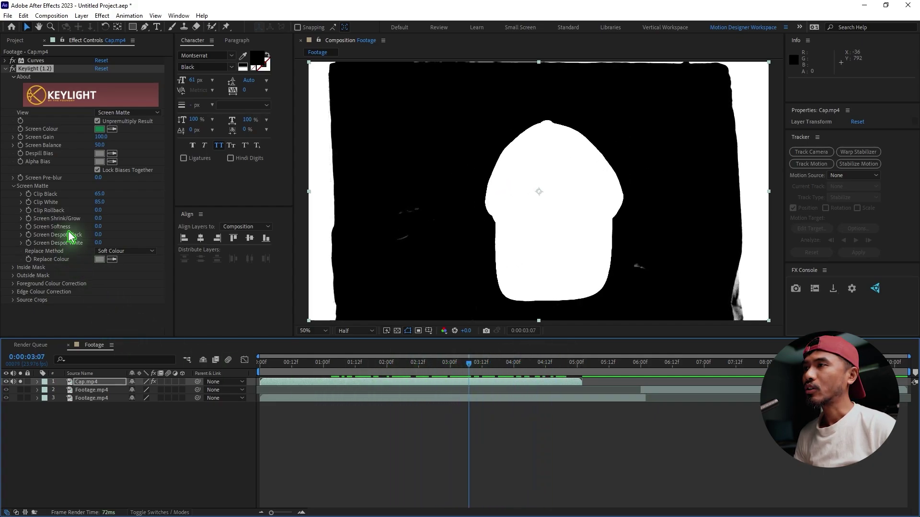
pyautogui.click(101, 237)
pyautogui.click(102, 226)
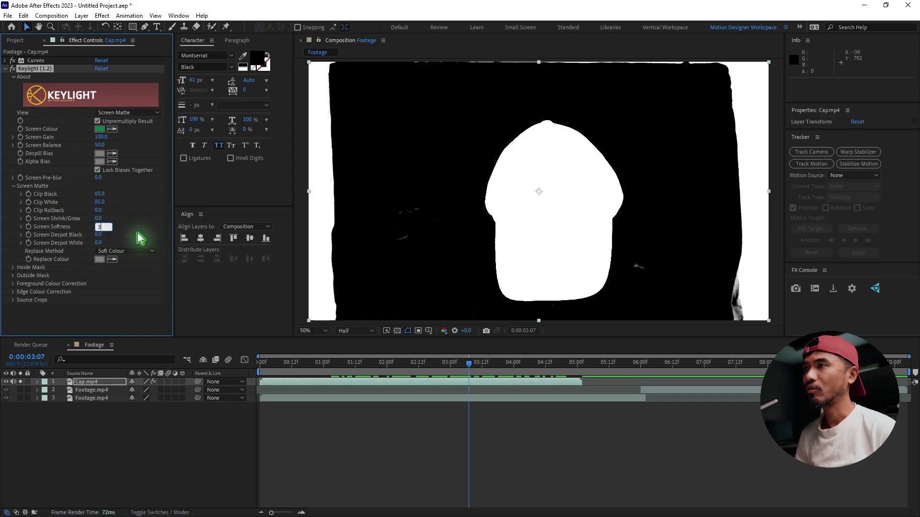
pyautogui.press('Return')
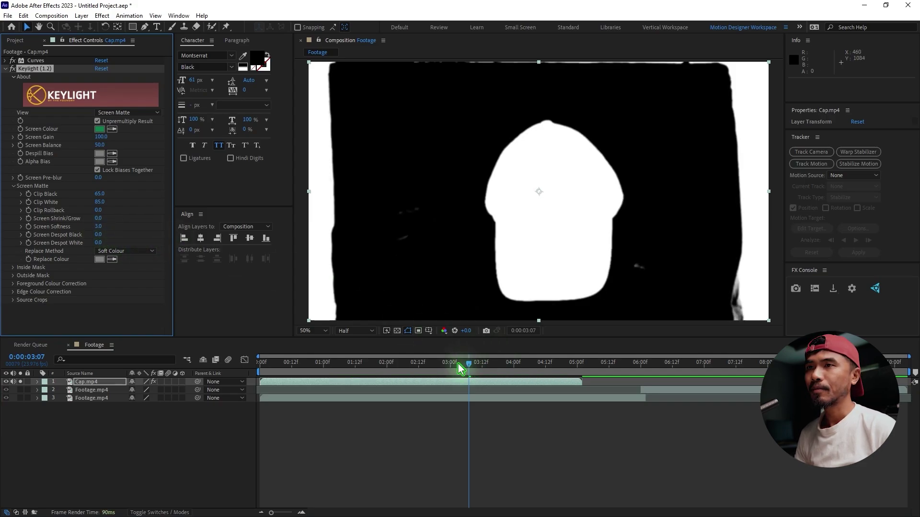
pyautogui.moveTo(467, 368); pyautogui.dragTo(437, 373)
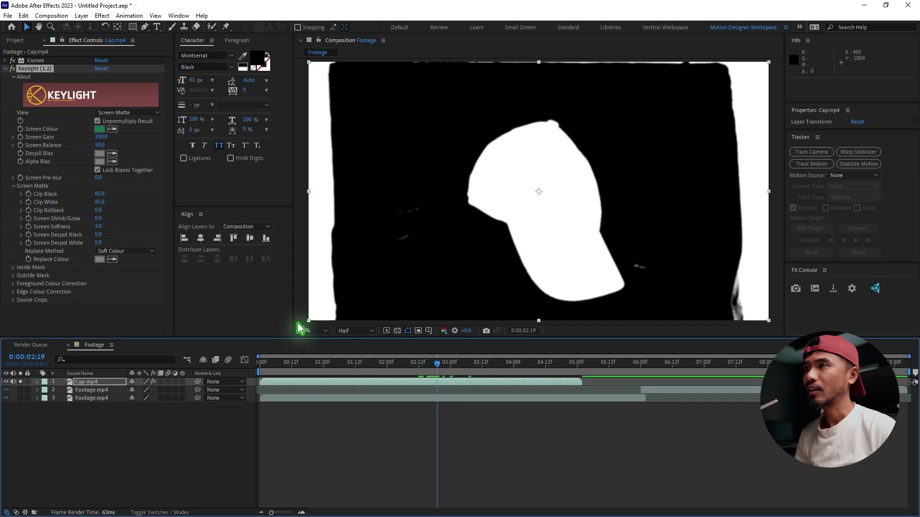
# - Switch Keylight's View to Final Result to show the keyed red cap
pyautogui.click(127, 112)
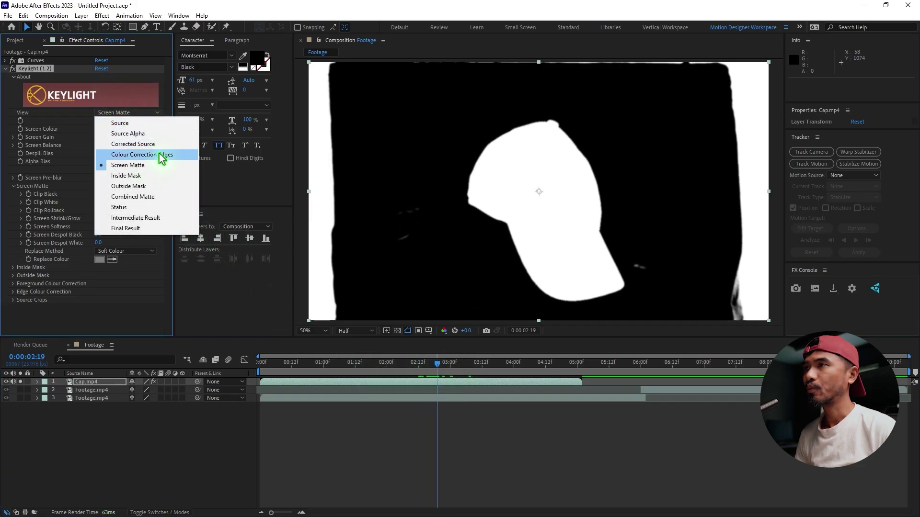
pyautogui.click(126, 229)
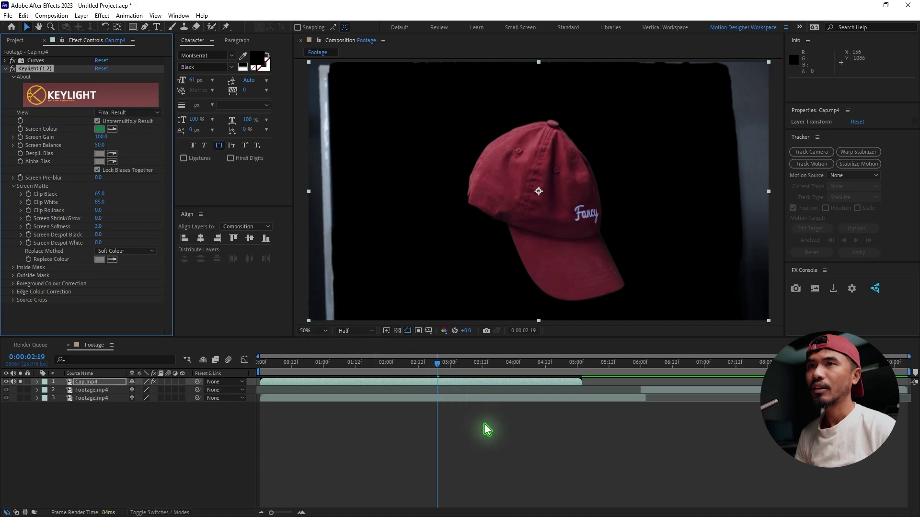
pyautogui.moveTo(444, 368); pyautogui.dragTo(482, 367)
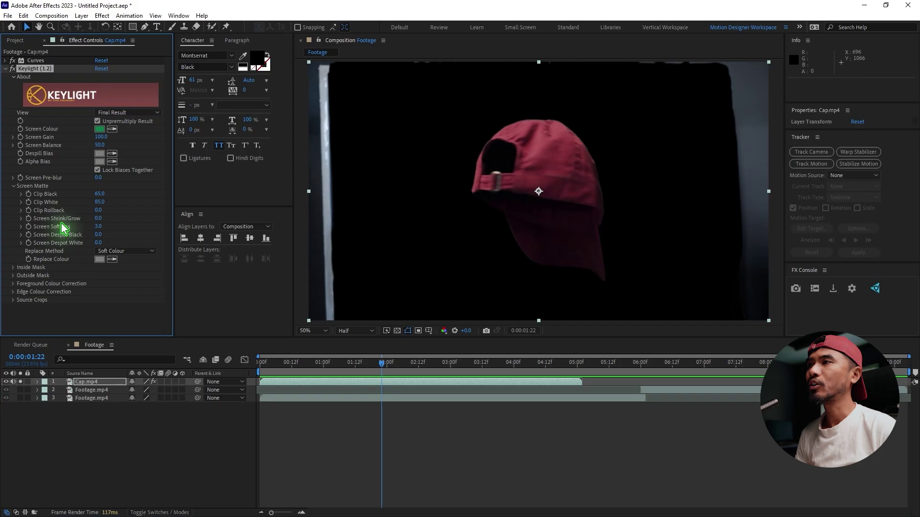
# - Set Screen Shrink/Grow to -5 and scrub to check the cap's edge
pyautogui.click(98, 219)
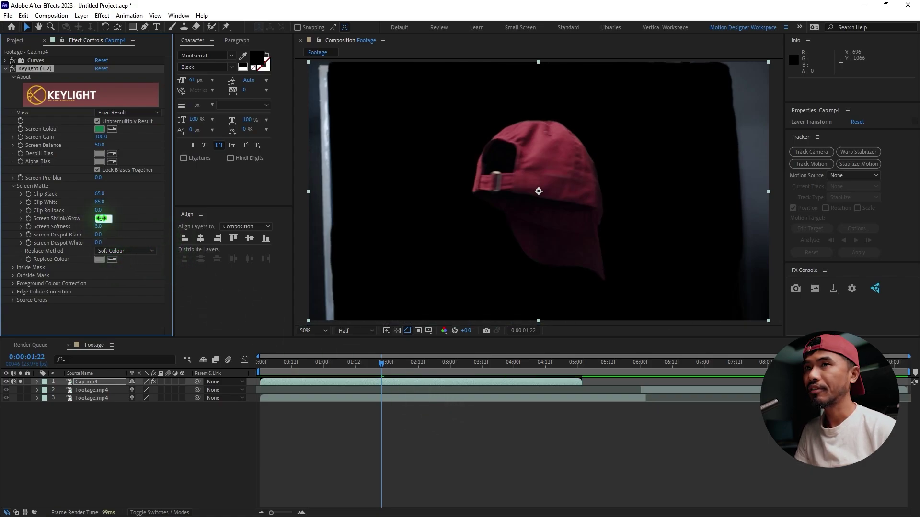
pyautogui.moveTo(396, 375); pyautogui.dragTo(467, 369)
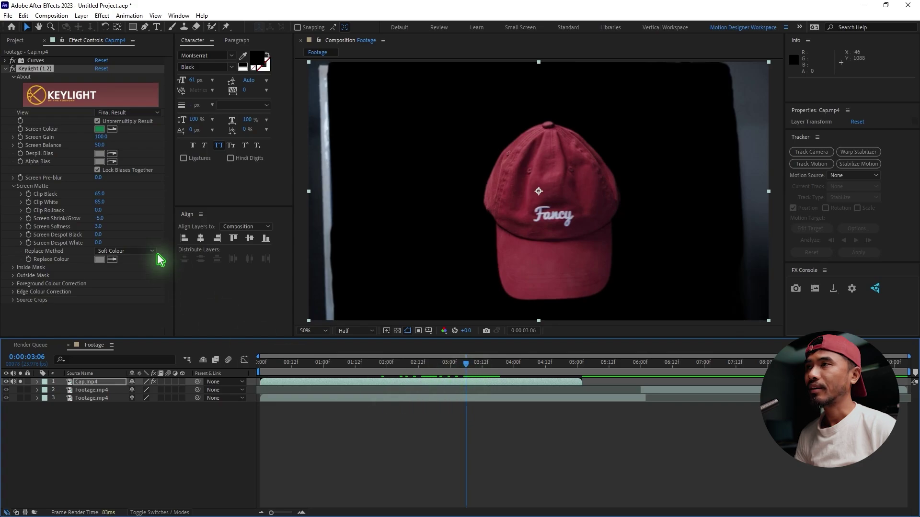
pyautogui.click(133, 27)
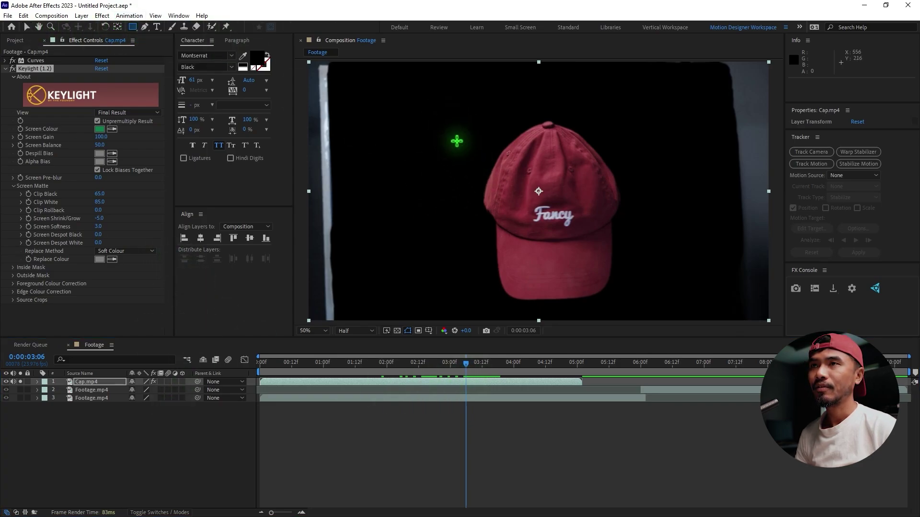
# - Draw a rectangular mask around the cap on Cap.mp4 and zoom the viewer out
pyautogui.moveTo(441, 114); pyautogui.dragTo(657, 306)
pyautogui.press('v')
pyautogui.press(',')
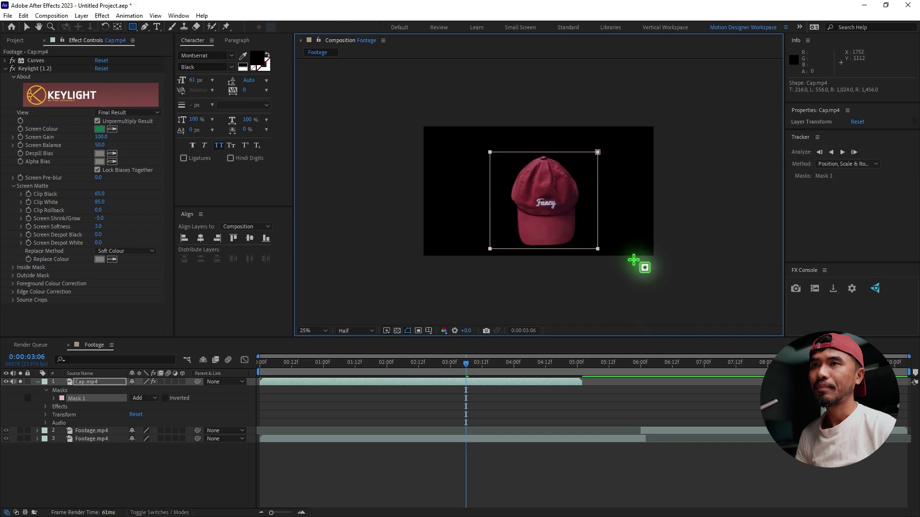
pyautogui.moveTo(421, 365); pyautogui.dragTo(501, 369)
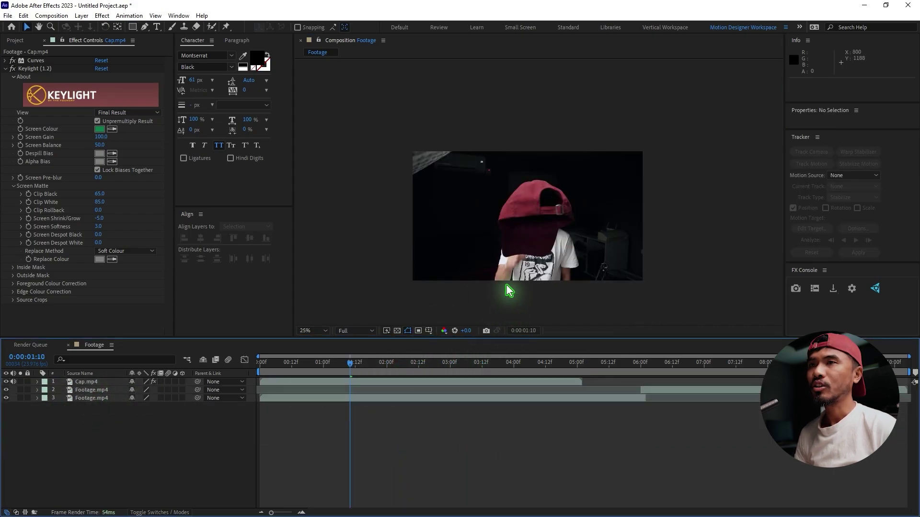
pyautogui.click(43, 382)
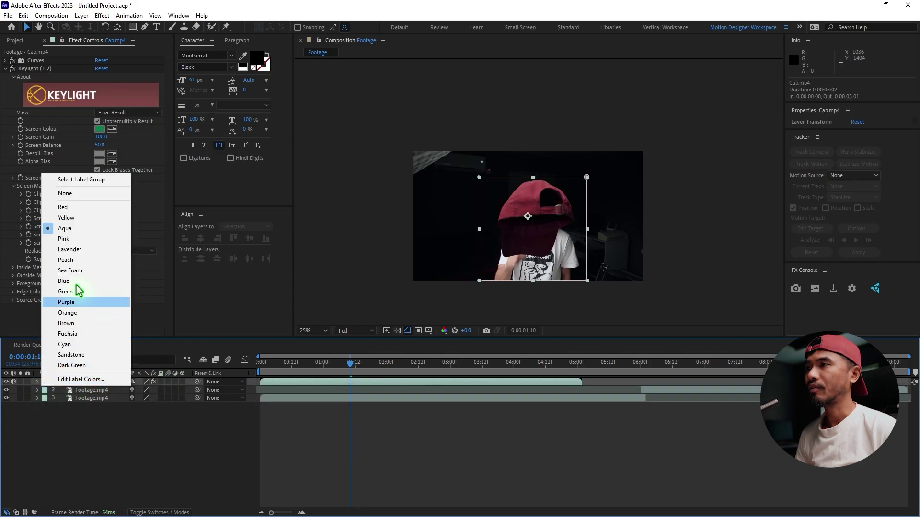
# - Label the Cap.mp4 layer red and enable time remapping on it
pyautogui.click(76, 207)
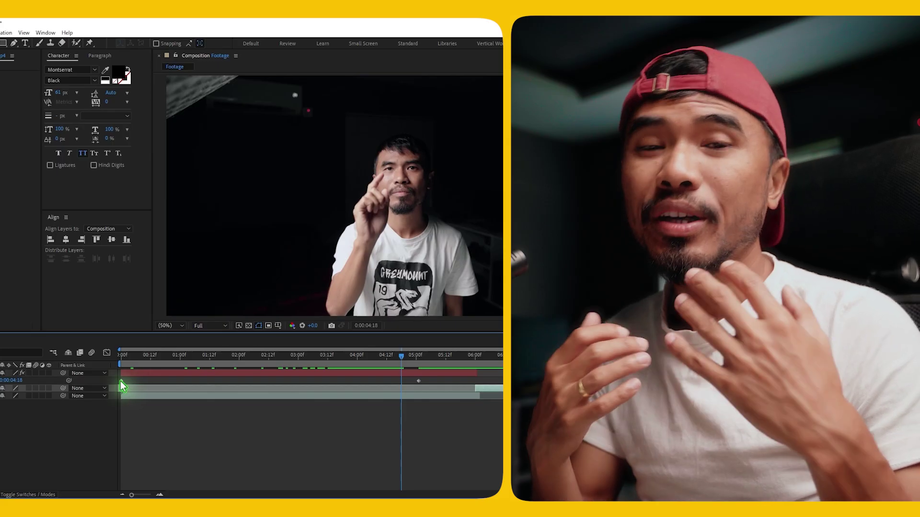
pyautogui.moveTo(122, 383); pyautogui.dragTo(402, 386)
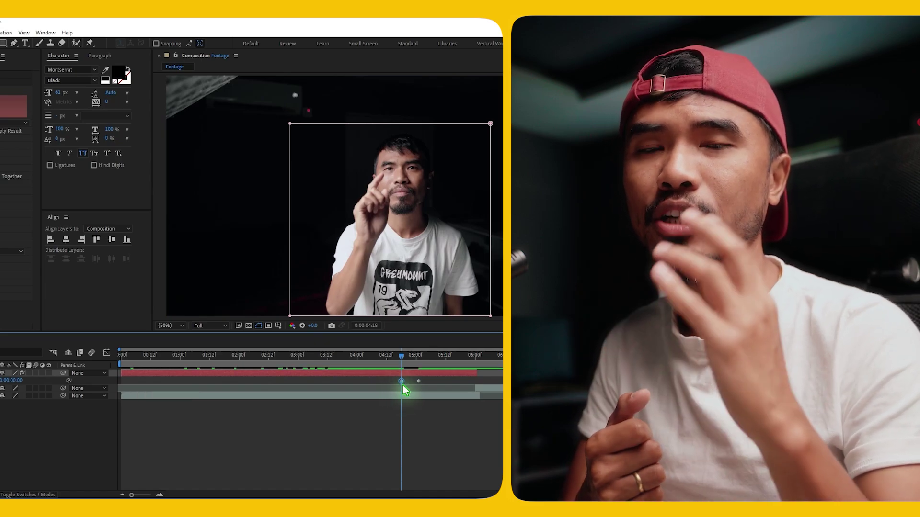
pyautogui.click(418, 382)
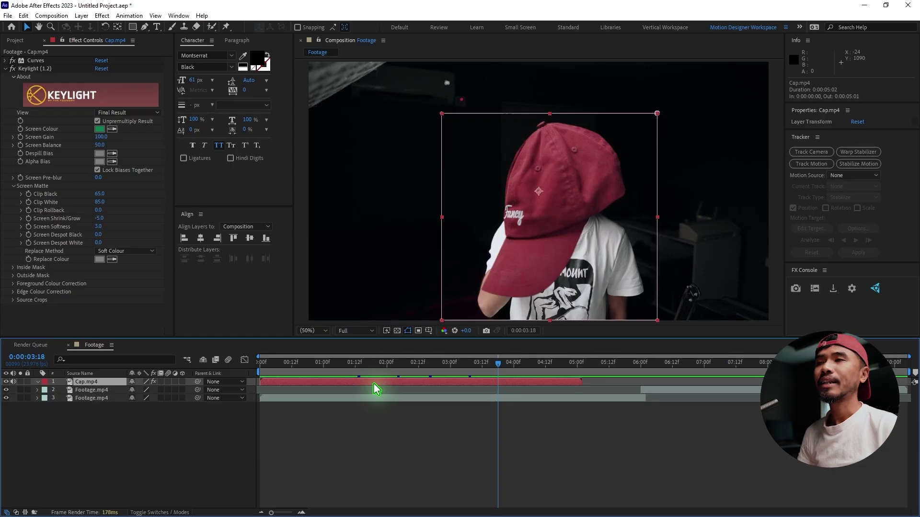
pyautogui.rightClick(374, 383)
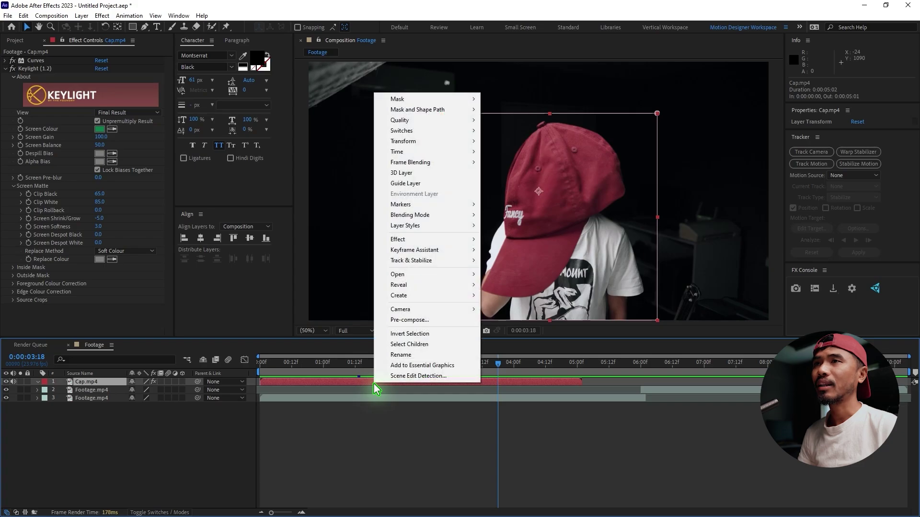
pyautogui.moveTo(419, 154)
pyautogui.click(525, 151)
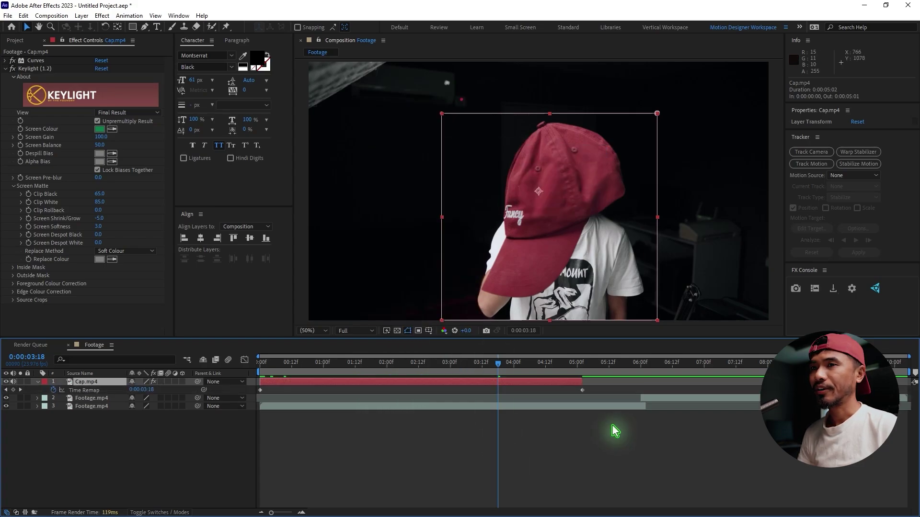
# - Add a time-remap keyframe at 5:01 and extend the cap layer to end at 6:00
pyautogui.moveTo(555, 370); pyautogui.dragTo(579, 369)
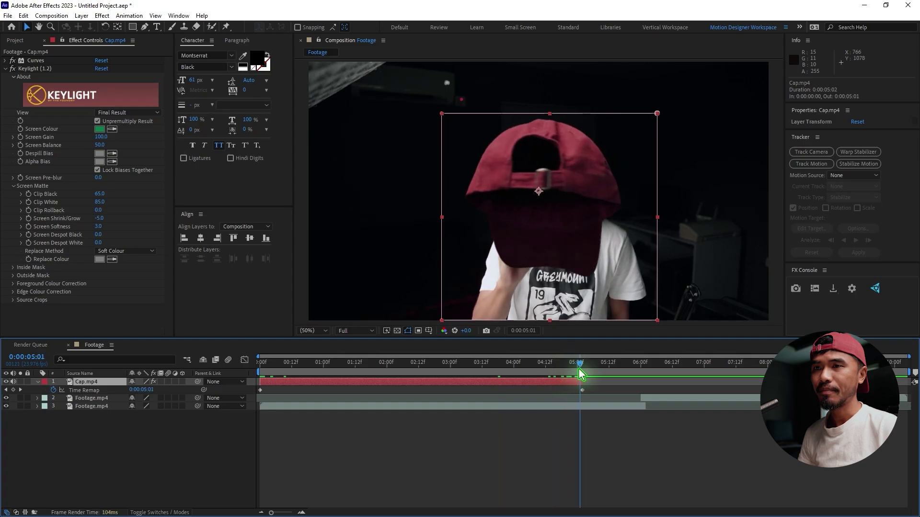
pyautogui.press('=')
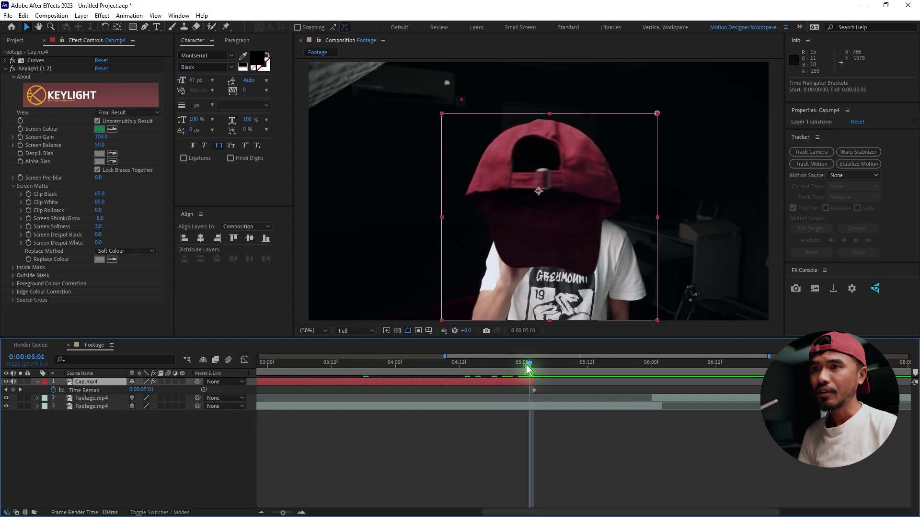
pyautogui.click(13, 390)
pyautogui.moveTo(531, 390); pyautogui.dragTo(651, 383)
pyautogui.click(535, 385)
pyautogui.press(';')
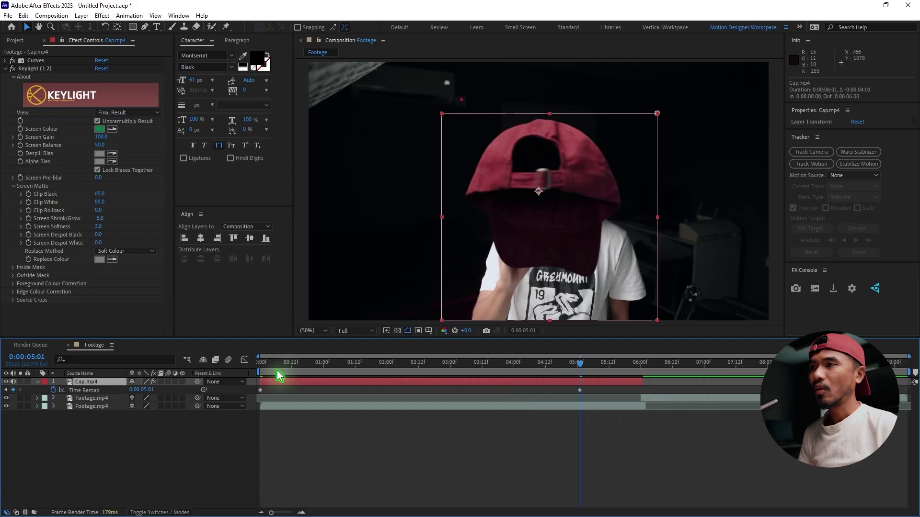
# - Move the time-remap keyframes so the cap's flight runs from about 4:18 to 5:01
pyautogui.click(6, 381)
pyautogui.moveTo(433, 372); pyautogui.dragTo(561, 366)
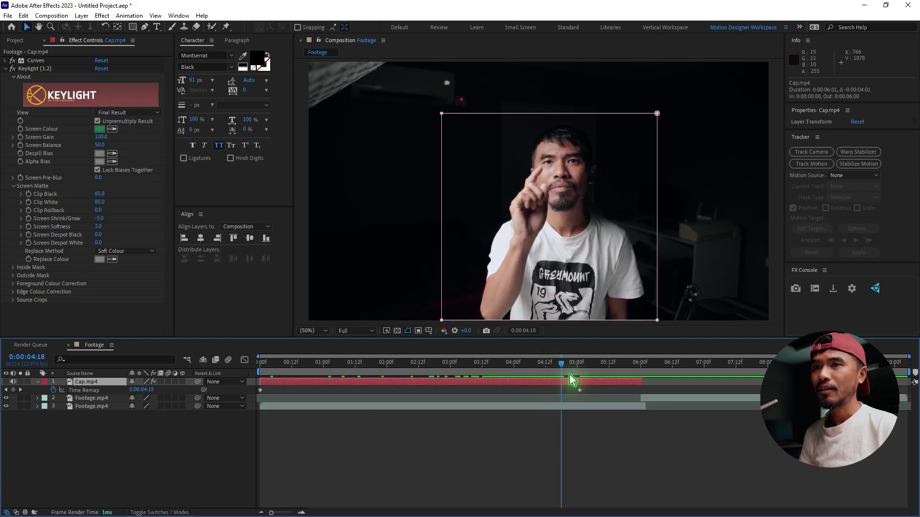
pyautogui.click(605, 394)
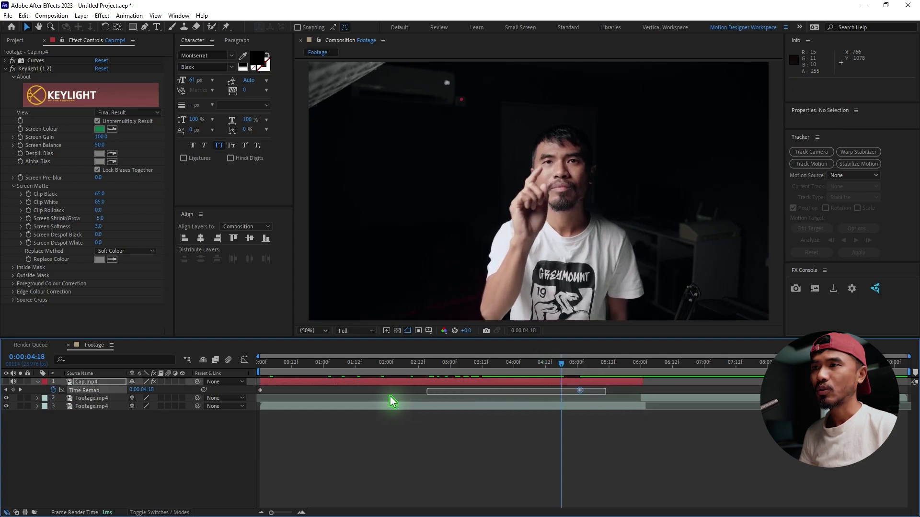
pyautogui.moveTo(259, 389); pyautogui.dragTo(266, 390)
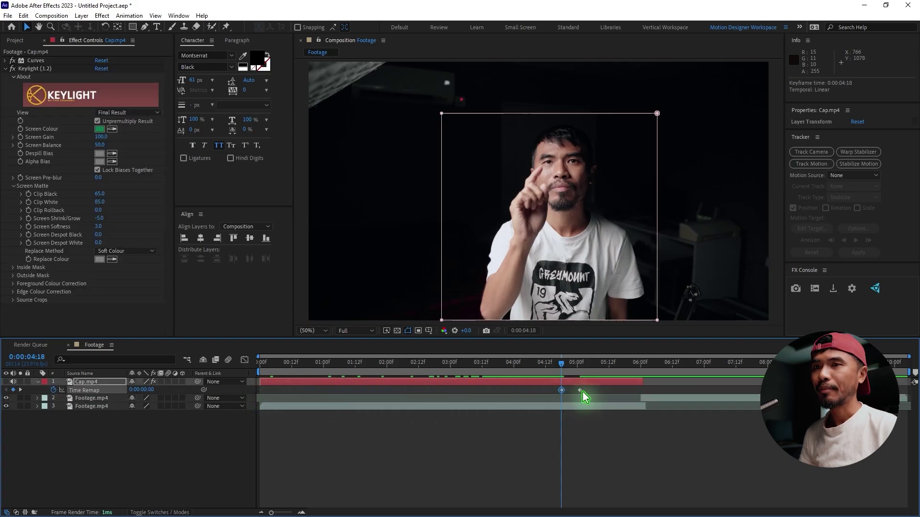
pyautogui.moveTo(579, 390); pyautogui.dragTo(547, 394)
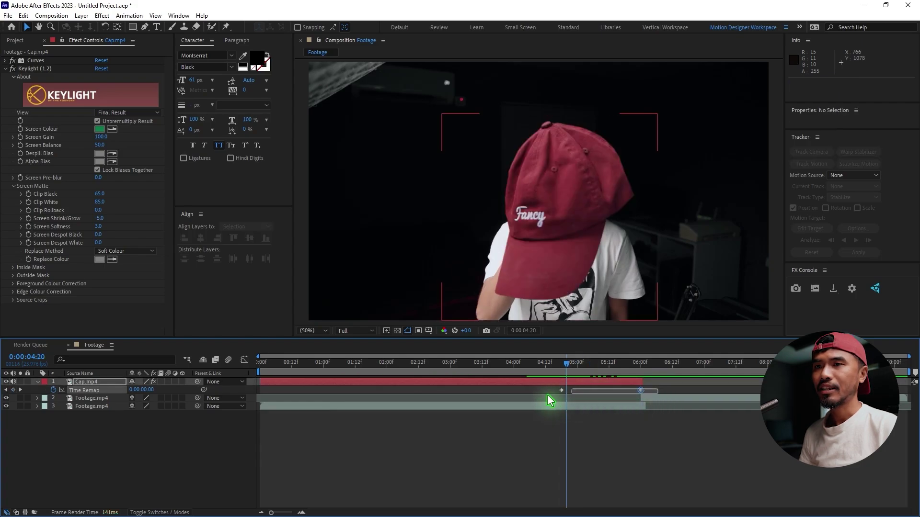
# - Apply Easy Ease to the cap's time-remap keyframes and check them in the Graph Editor
pyautogui.rightClick(562, 390)
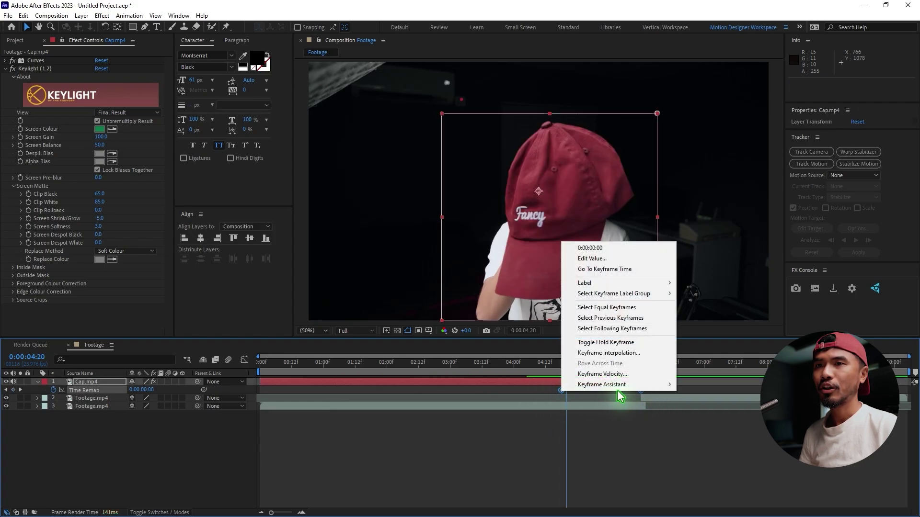
pyautogui.moveTo(620, 389)
pyautogui.click(703, 417)
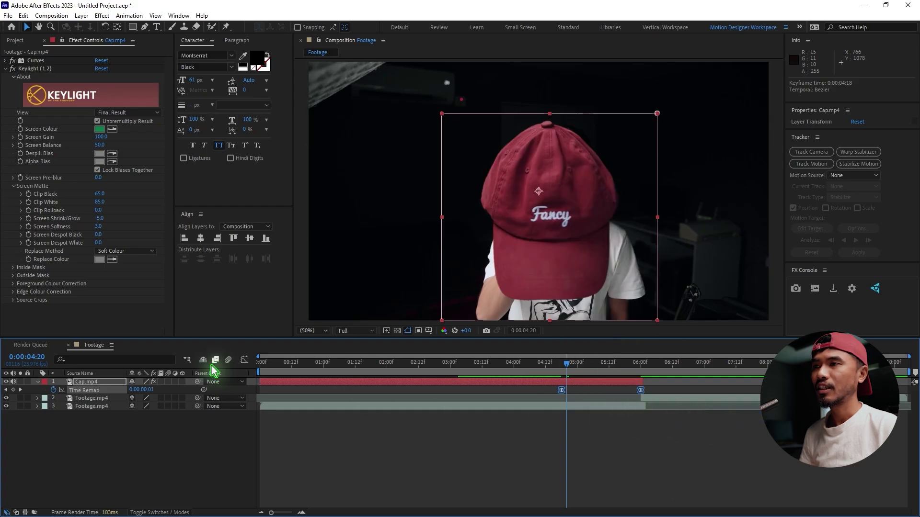
pyautogui.click(244, 360)
pyautogui.moveTo(555, 498); pyautogui.dragTo(607, 483)
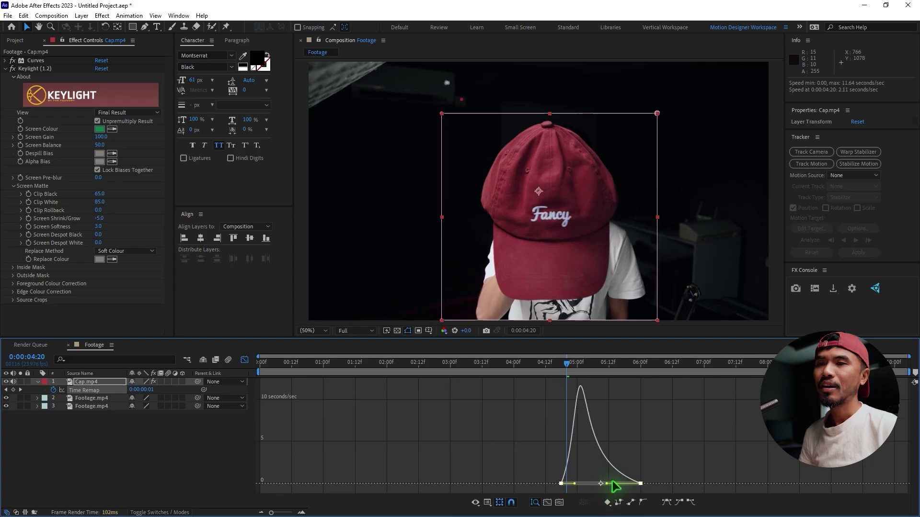
pyautogui.click(244, 360)
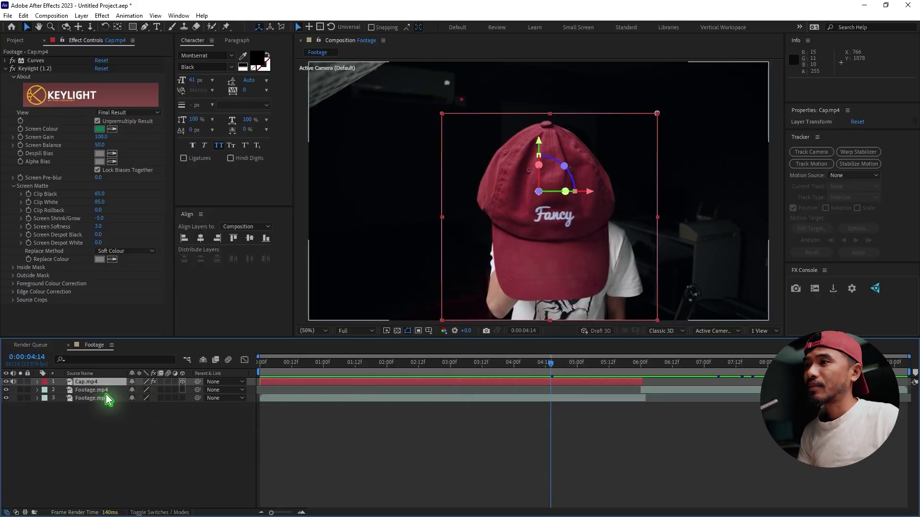
# - Scale the cap layer to 50% and move it up and right over the man's head
pyautogui.press('s')
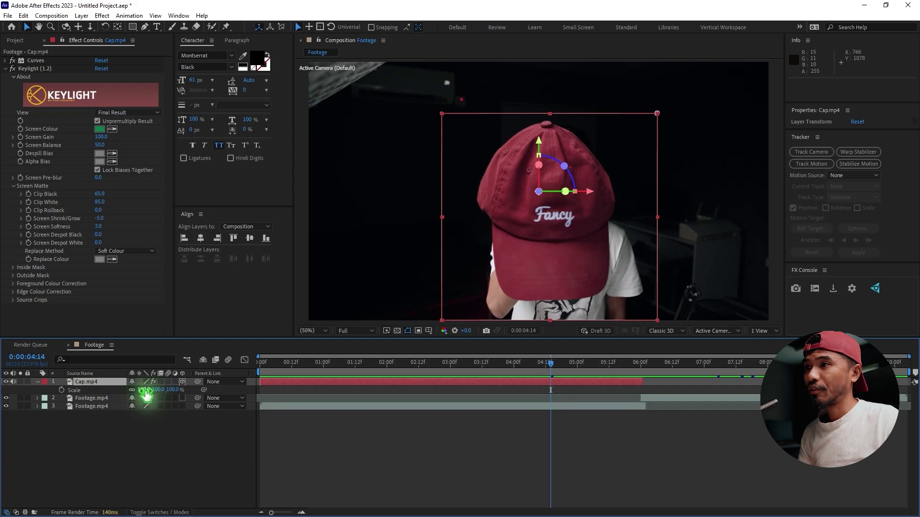
pyautogui.moveTo(146, 390); pyautogui.dragTo(144, 390)
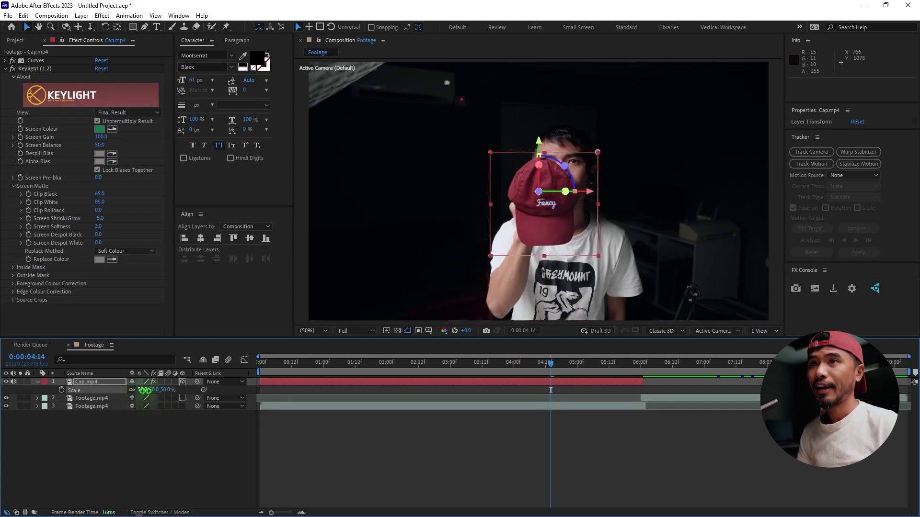
pyautogui.click(509, 447)
pyautogui.click(535, 241)
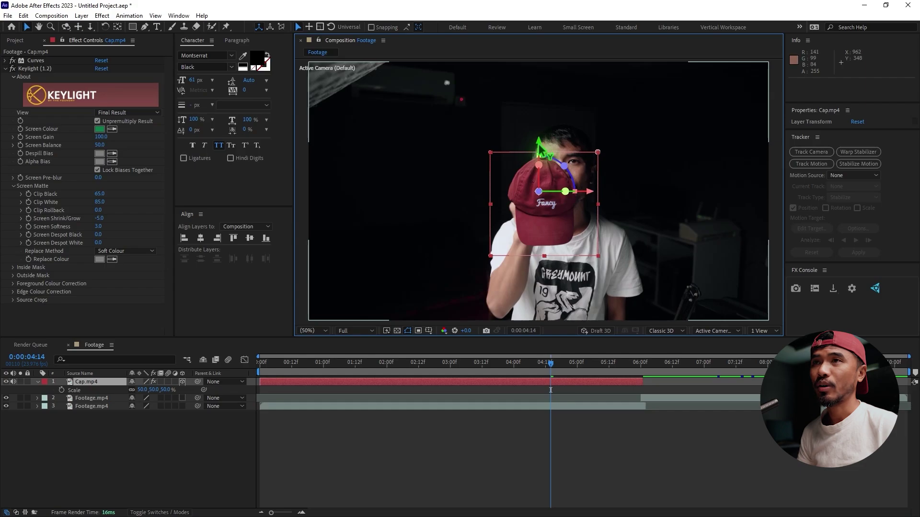
pyautogui.moveTo(539, 146); pyautogui.dragTo(539, 119)
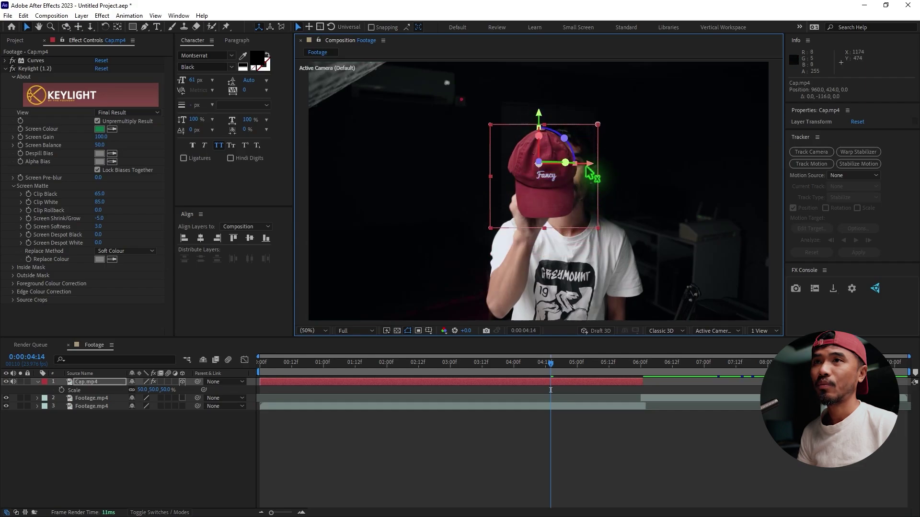
pyautogui.moveTo(607, 162); pyautogui.dragTo(613, 161)
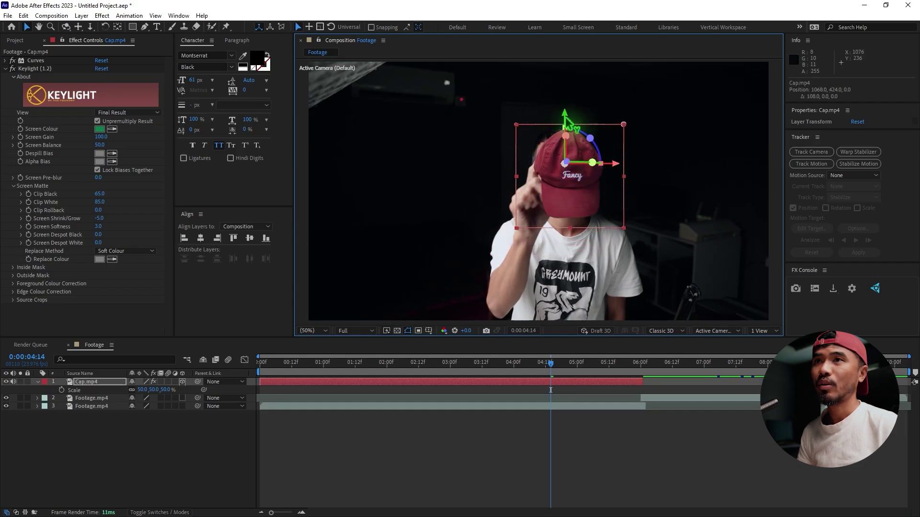
pyautogui.moveTo(569, 122); pyautogui.dragTo(569, 123)
pyautogui.moveTo(616, 163); pyautogui.dragTo(614, 163)
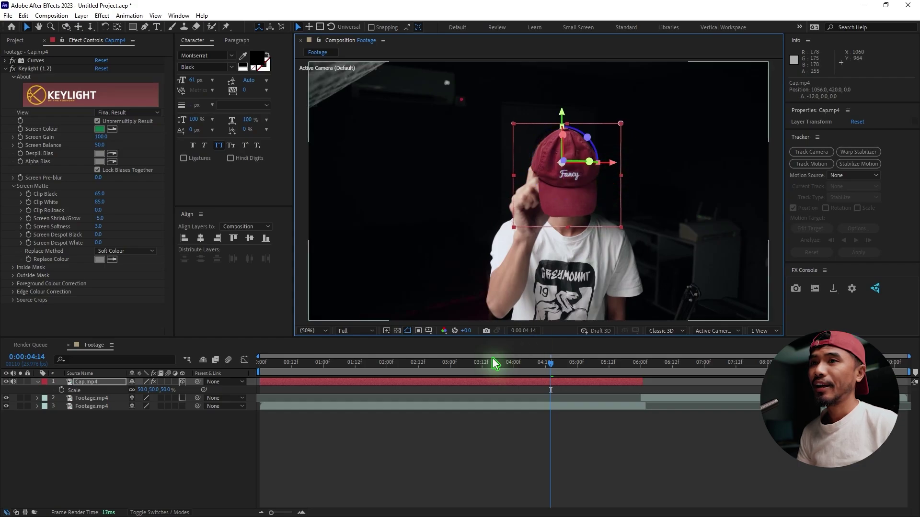
pyautogui.click(37, 382)
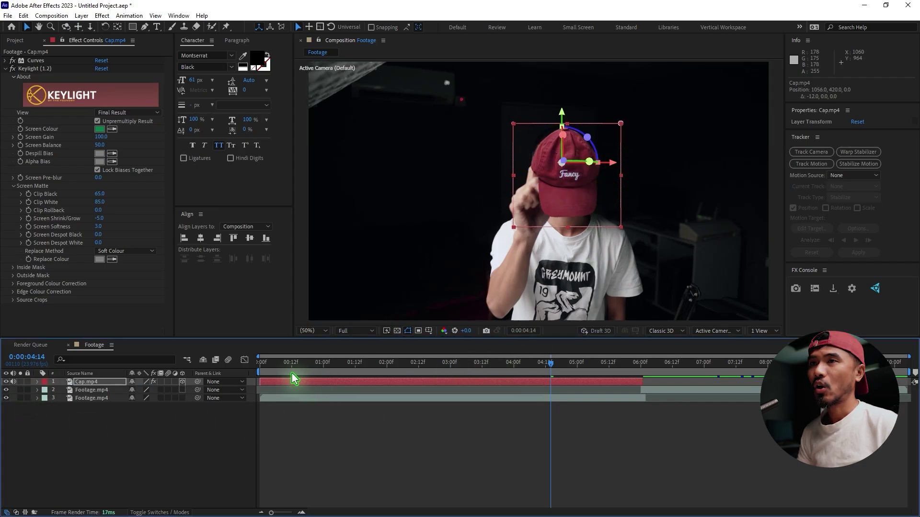
# - Enable time remapping on the cap layer and show its position and rotation at 4:18
pyautogui.click(371, 368)
pyautogui.moveTo(393, 368); pyautogui.dragTo(542, 368)
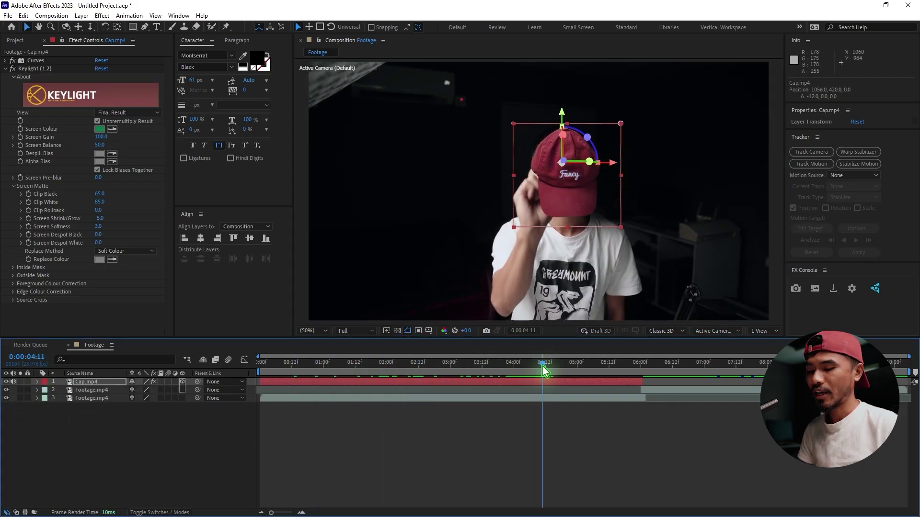
pyautogui.press('p')
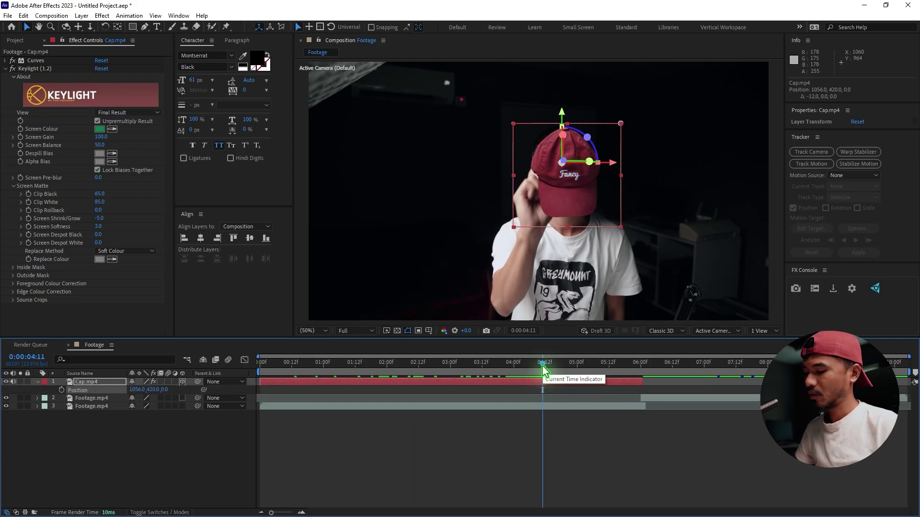
pyautogui.hotkey('shift', 'r')
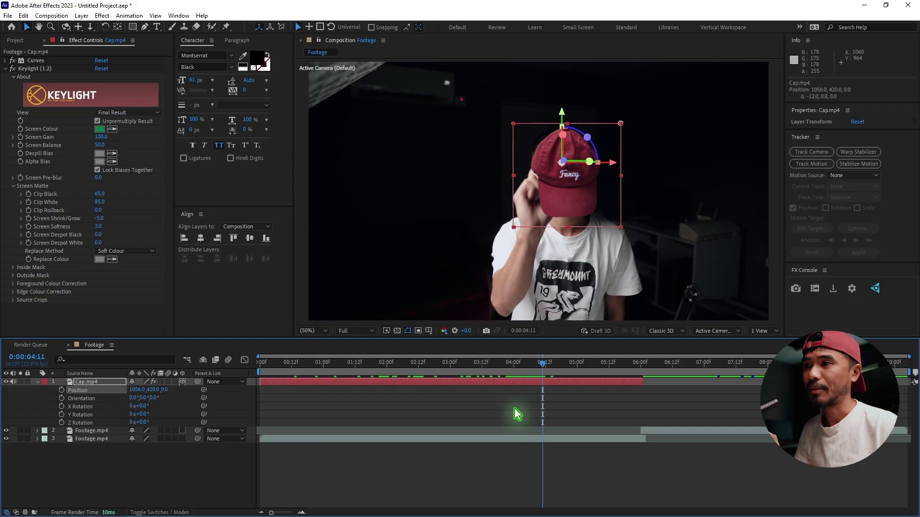
pyautogui.press('space')
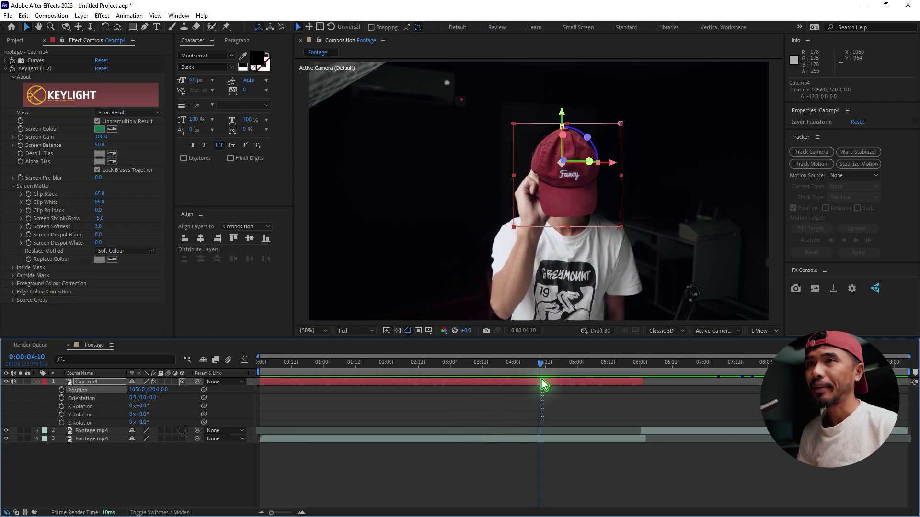
pyautogui.press('u')
pyautogui.hotkey('ctrl', 'alt', 't')
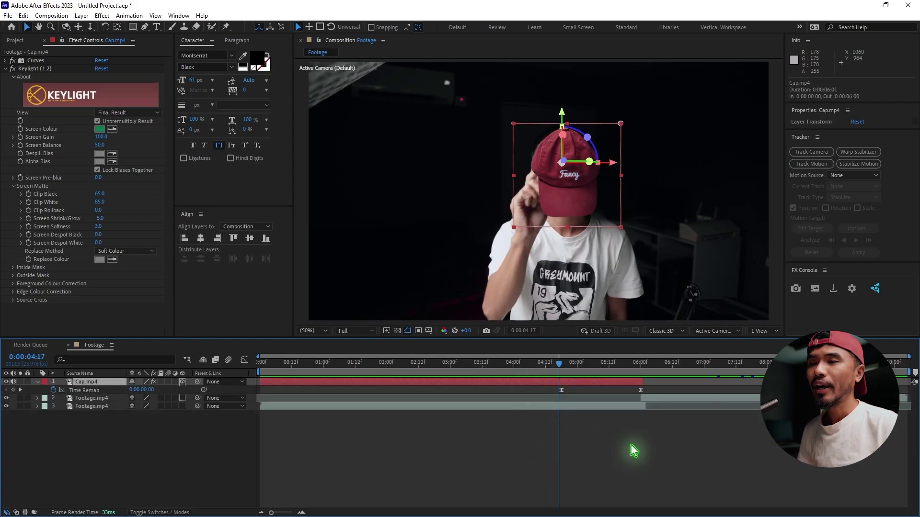
pyautogui.press(';')
pyautogui.press('pagedown')
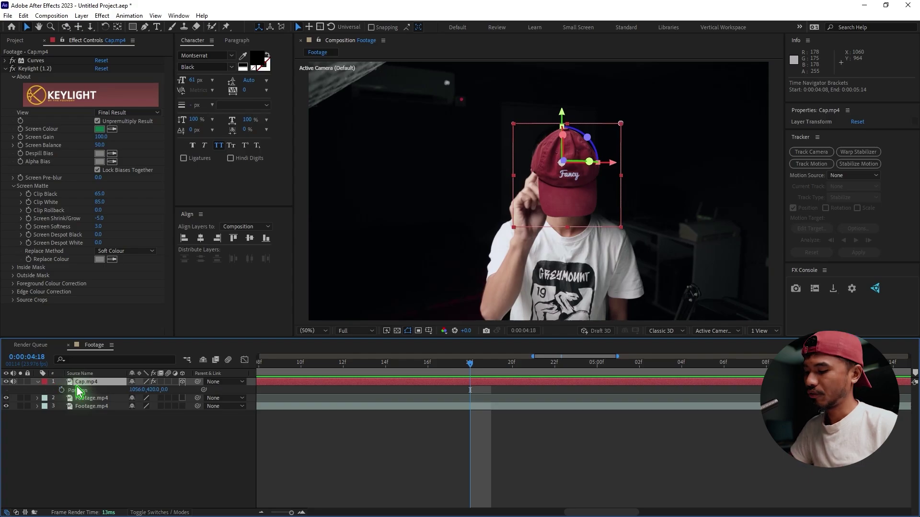
pyautogui.hotkey('shift', 'r')
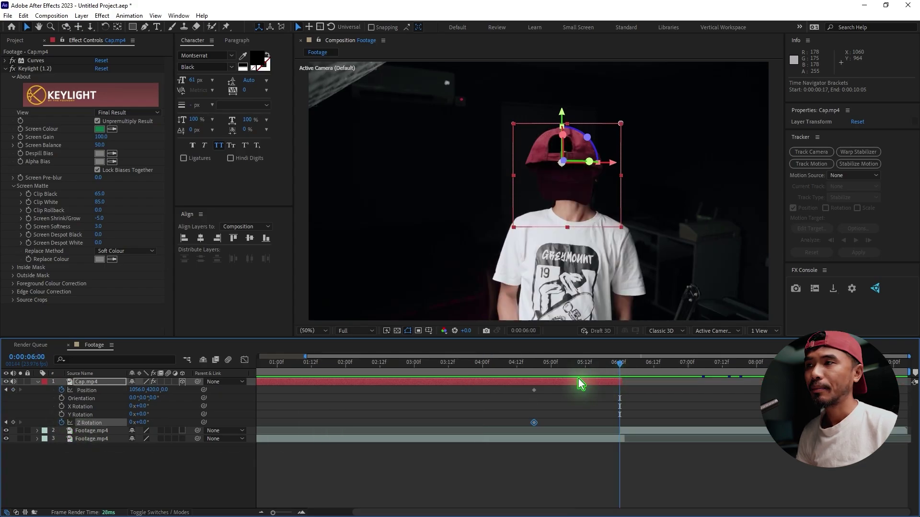
# - Key the cap's Position and Z Rotation at 6:00; at 5:08 enlarge it, tilt -14°, raise to Y 75
pyautogui.click(13, 390)
pyautogui.click(13, 422)
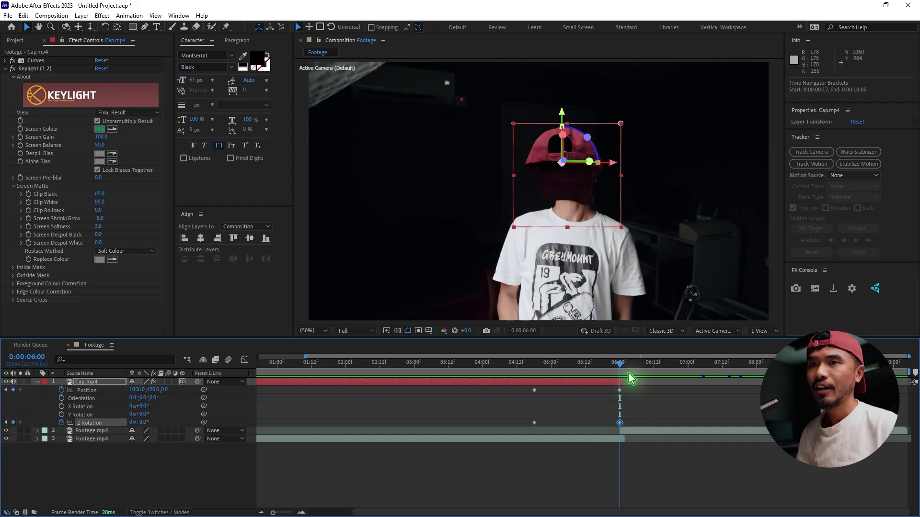
pyautogui.moveTo(616, 368); pyautogui.dragTo(576, 367)
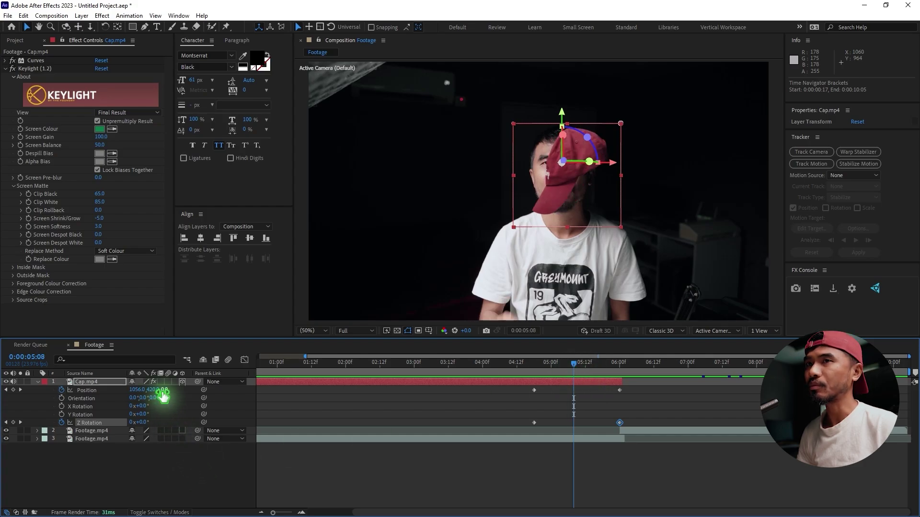
pyautogui.moveTo(161, 391); pyautogui.dragTo(136, 391)
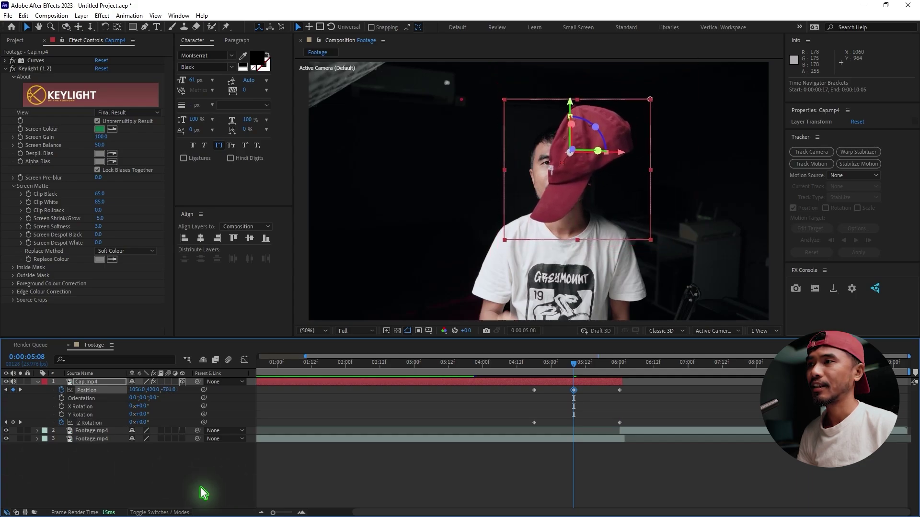
pyautogui.moveTo(146, 422)
pyautogui.mouseDown()
pyautogui.moveTo(132, 423)
pyautogui.moveTo(139, 428)
pyautogui.mouseUp()
pyautogui.moveTo(152, 390)
pyautogui.mouseDown()
pyautogui.moveTo(140, 391)
pyautogui.moveTo(151, 392)
pyautogui.mouseUp()
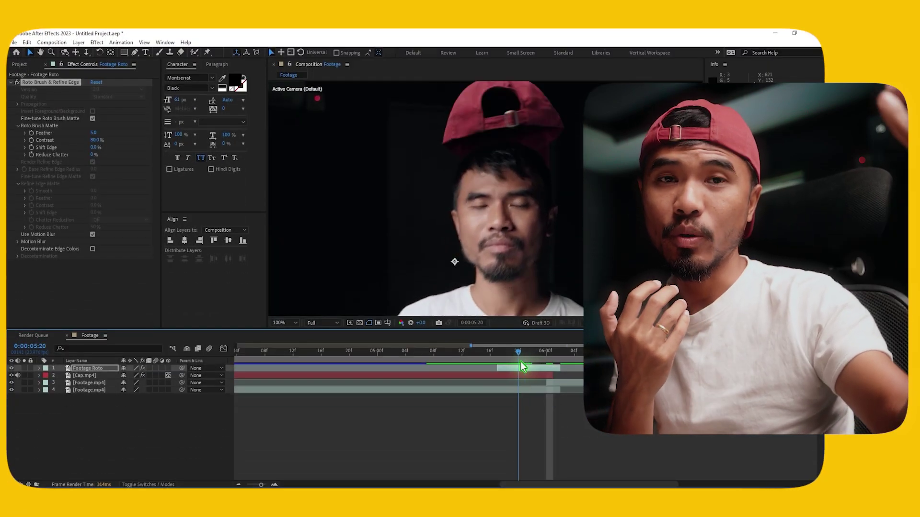
pyautogui.press('pagedown')
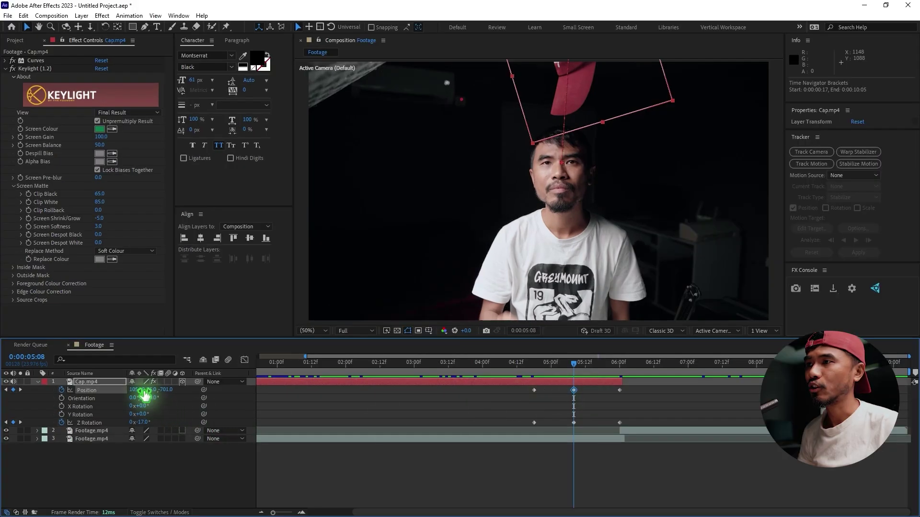
# - Shift the raised cap left at 5:08, then at 6:00 push it back in depth onto the head
pyautogui.moveTo(135, 393); pyautogui.dragTo(129, 394)
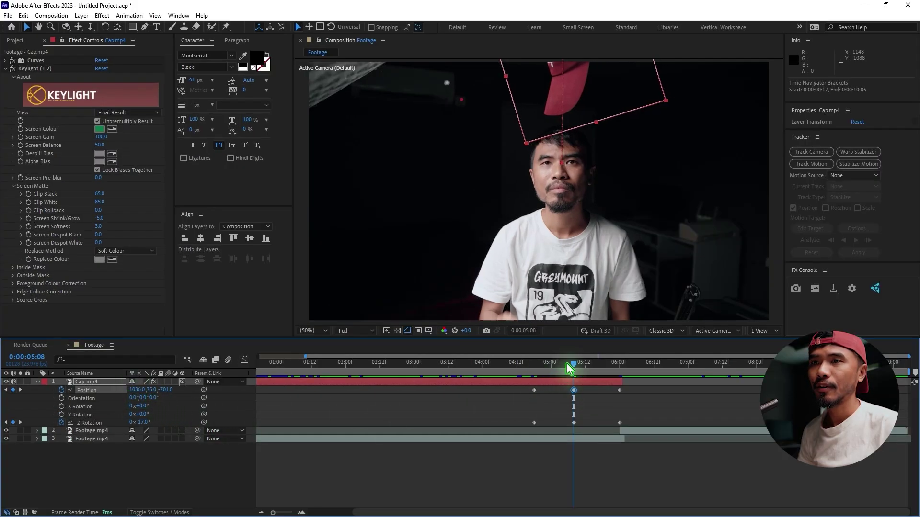
pyautogui.moveTo(569, 369); pyautogui.dragTo(621, 386)
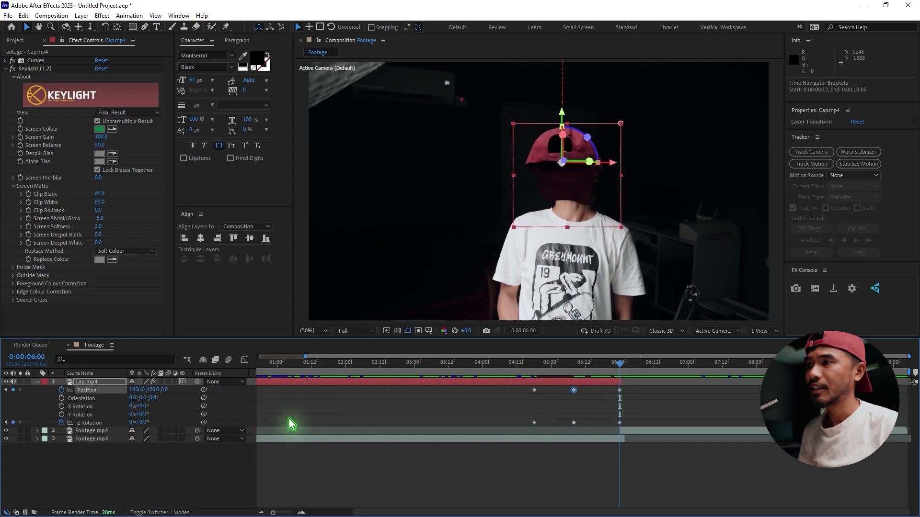
pyautogui.moveTo(168, 393); pyautogui.dragTo(725, 347)
pyautogui.scroll(5, 630, 417)
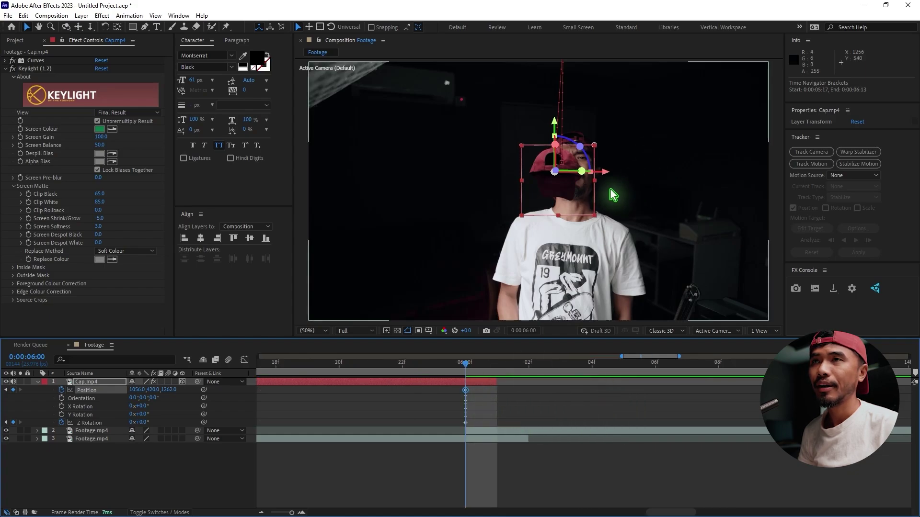
pyautogui.scroll(2, 610, 189)
pyautogui.moveTo(602, 181)
pyautogui.mouseDown()
pyautogui.moveTo(627, 110)
pyautogui.moveTo(589, 183)
pyautogui.mouseUp()
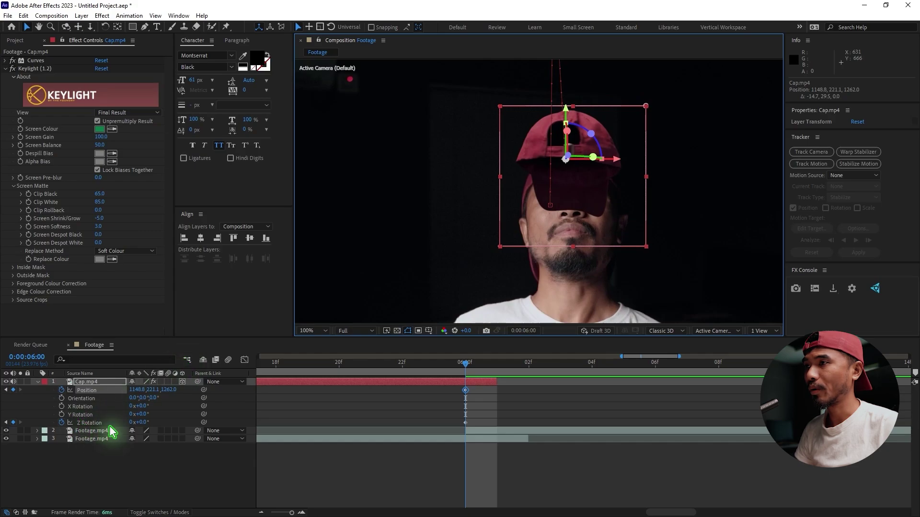
# - Set the cap's opacity to 50%, seat it snugly on the head at 6:00, and preview
pyautogui.press('t')
pyautogui.click(138, 389)
pyautogui.write('50')
pyautogui.press('Return')
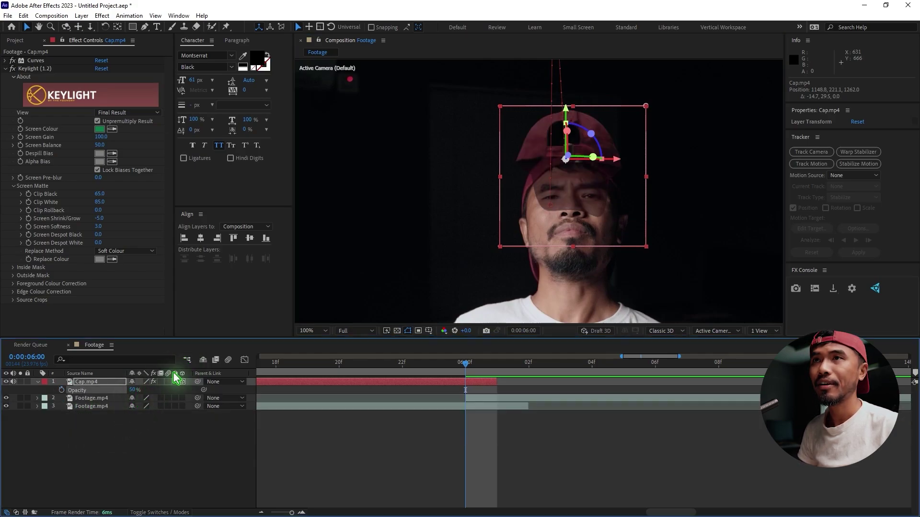
pyautogui.moveTo(590, 202)
pyautogui.mouseDown()
pyautogui.moveTo(594, 163)
pyautogui.moveTo(598, 204)
pyautogui.moveTo(599, 196)
pyautogui.mouseUp()
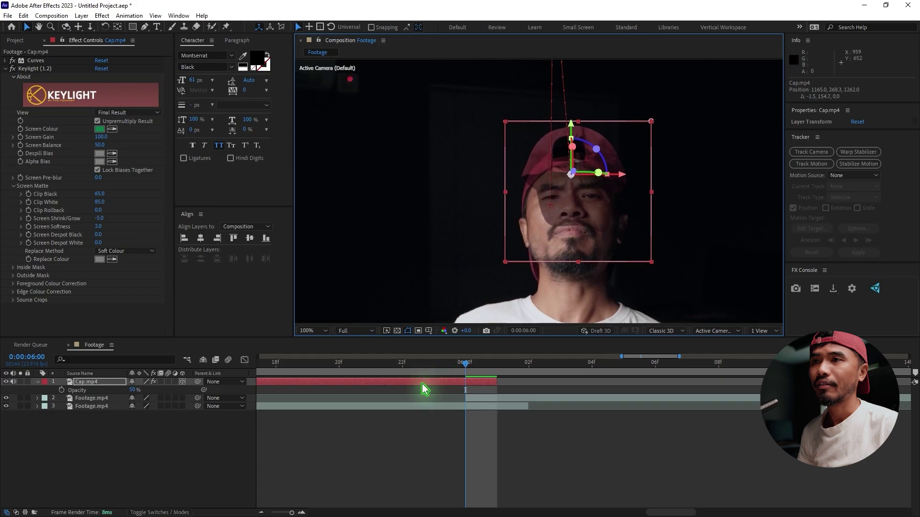
pyautogui.press('space')
pyautogui.press('space')
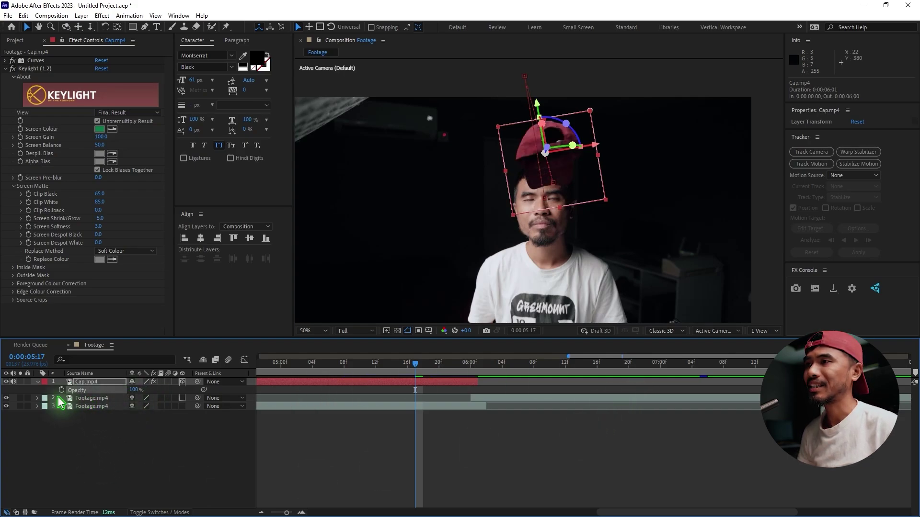
# - Apply Easy Ease to all six Position and Z Rotation keyframes of the cap
pyautogui.press('t')
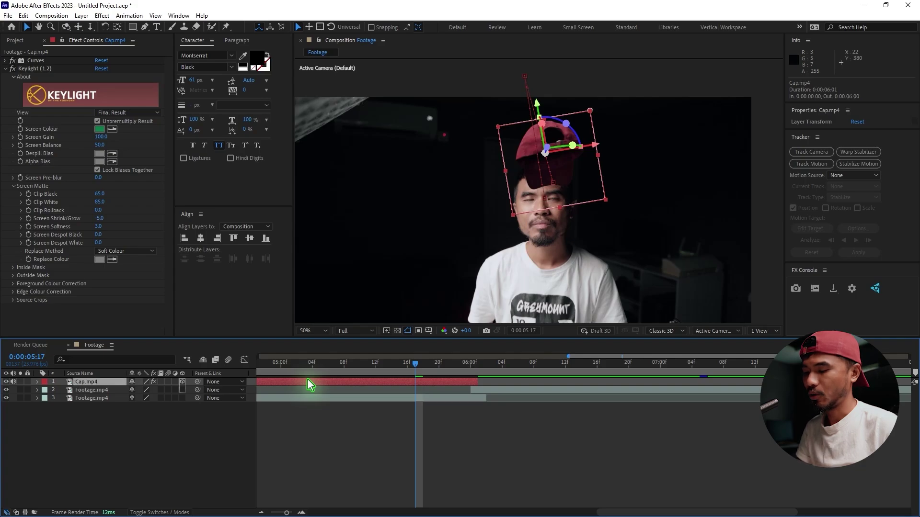
pyautogui.press('u')
pyautogui.moveTo(407, 473); pyautogui.dragTo(579, 426)
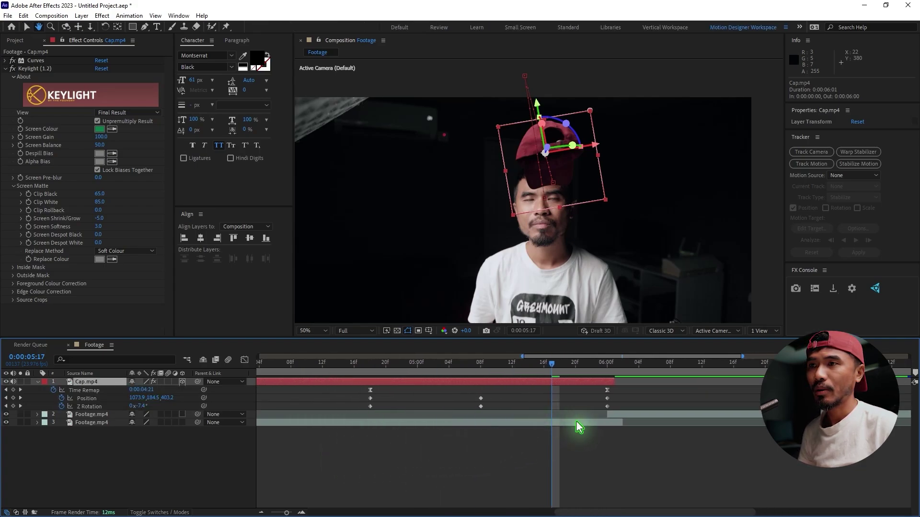
pyautogui.press('v')
pyautogui.moveTo(623, 404); pyautogui.dragTo(366, 420)
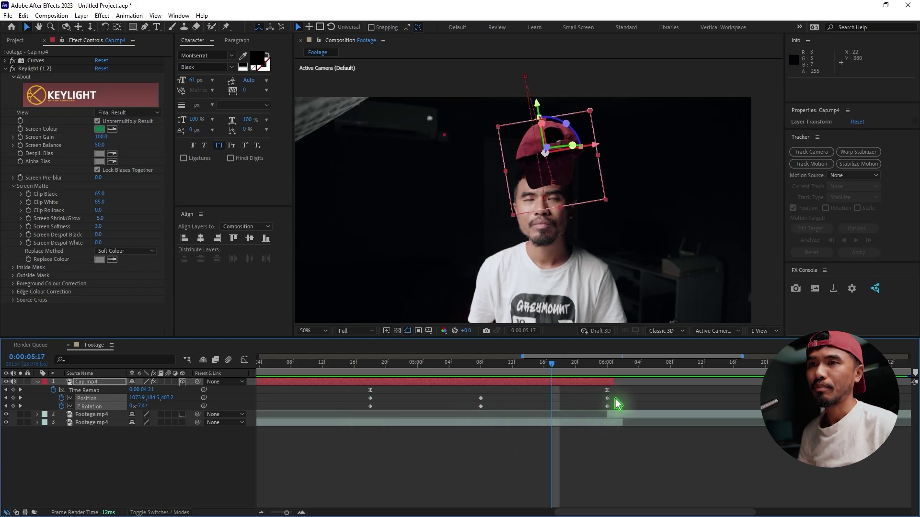
pyautogui.moveTo(618, 404); pyautogui.dragTo(368, 414)
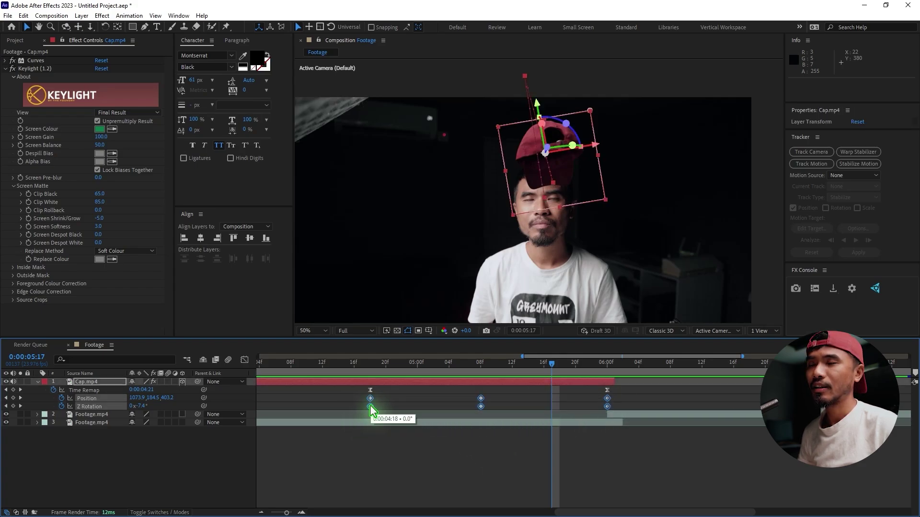
pyautogui.rightClick(372, 410)
pyautogui.moveTo(399, 398)
pyautogui.click(549, 430)
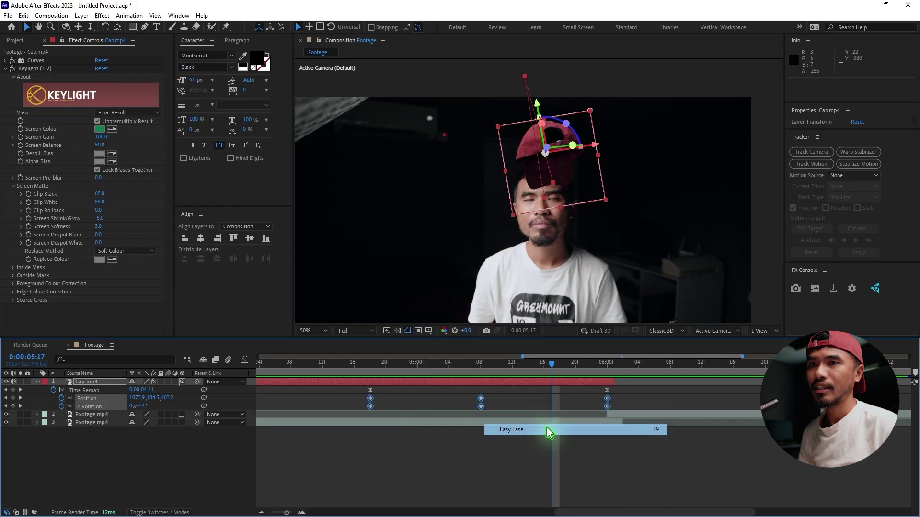
# - Stretch the speed-graph ease handles into a sharp peak, then preview from 4:16
pyautogui.click(245, 360)
pyautogui.click(503, 485)
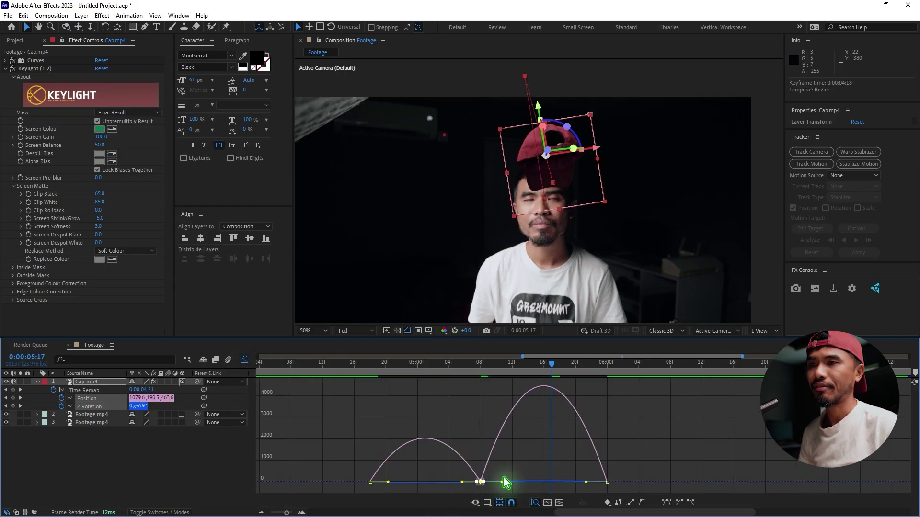
pyautogui.moveTo(502, 484); pyautogui.dragTo(541, 485)
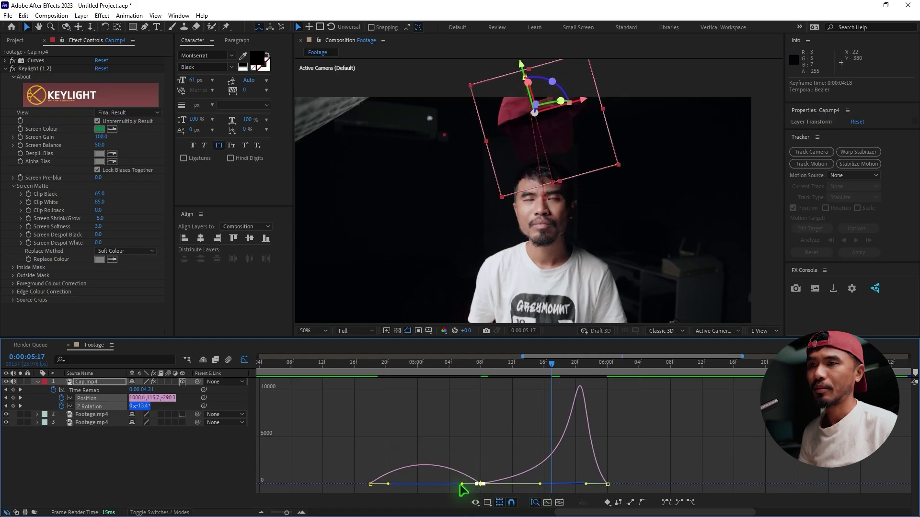
pyautogui.moveTo(461, 484); pyautogui.dragTo(425, 483)
pyautogui.click(359, 374)
pyautogui.press('space')
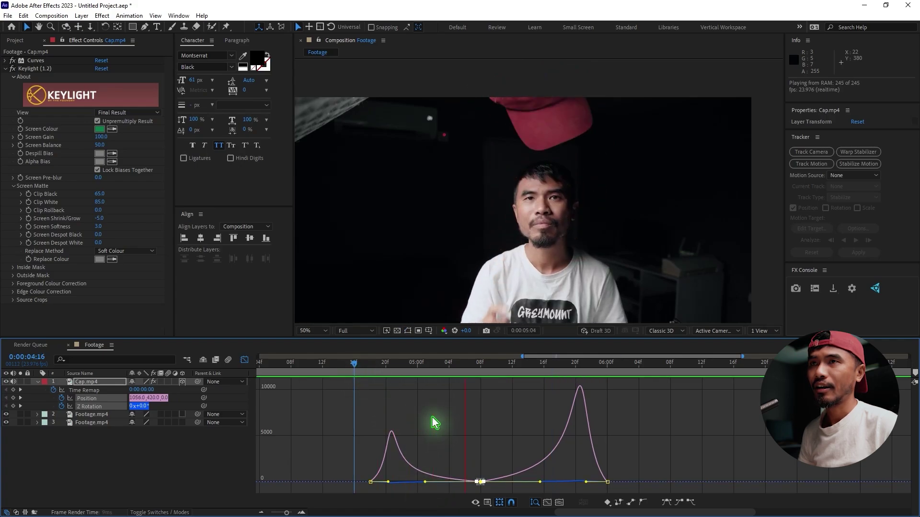
# - Close the speed graph, hide the cap's properties, and scrub to just before the cap lands
pyautogui.click(245, 359)
pyautogui.click(575, 372)
pyautogui.press('u')
pyautogui.click(584, 427)
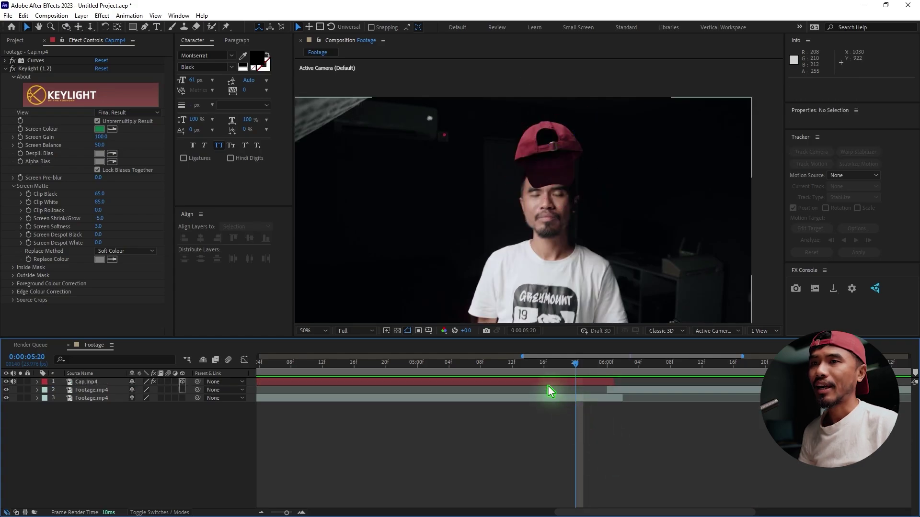
pyautogui.moveTo(534, 368); pyautogui.dragTo(558, 370)
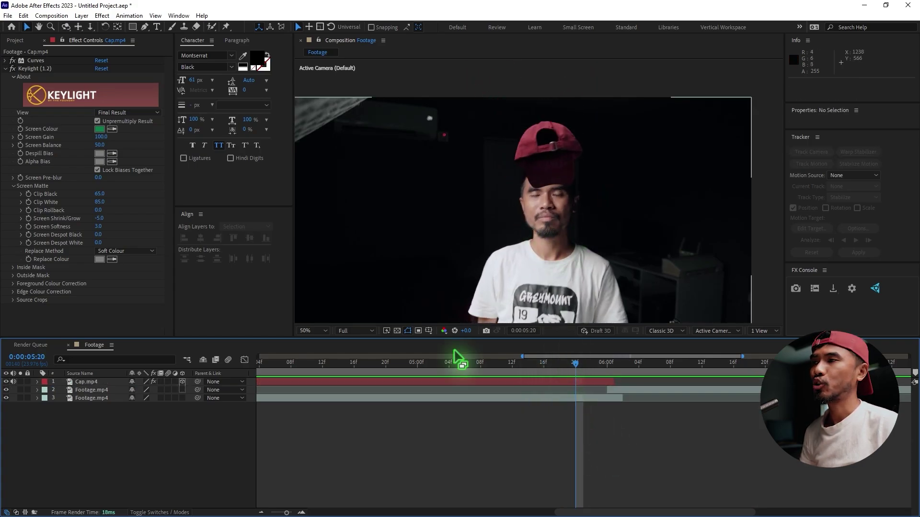
pyautogui.moveTo(580, 365); pyautogui.dragTo(551, 376)
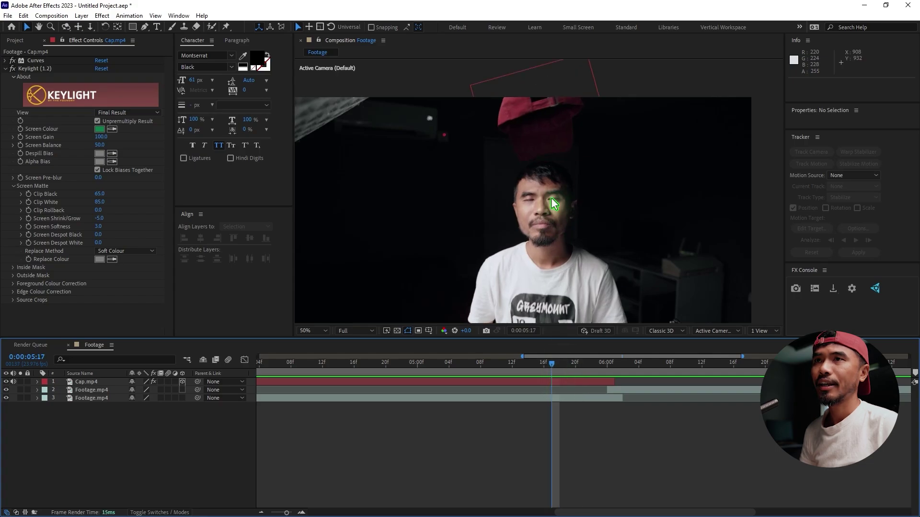
pyautogui.scroll(2, 546, 139)
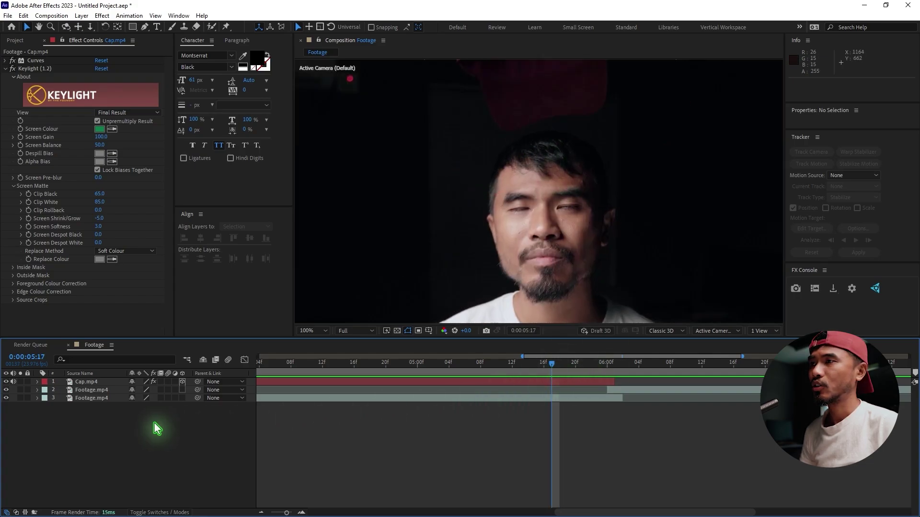
# - Duplicate the bottom Footage layer, trim the copy to start at 0:00:05:17, and move it above the cap
pyautogui.click(94, 399)
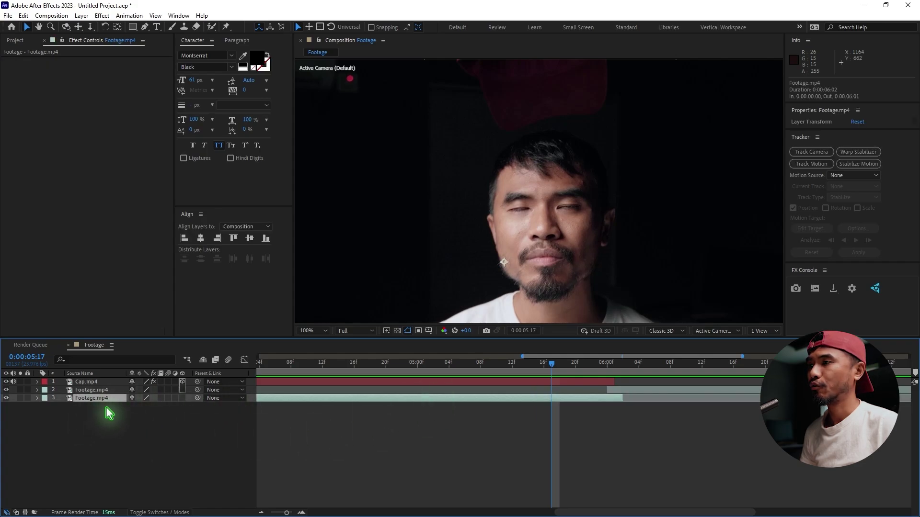
pyautogui.hotkey('ctrl', 'd')
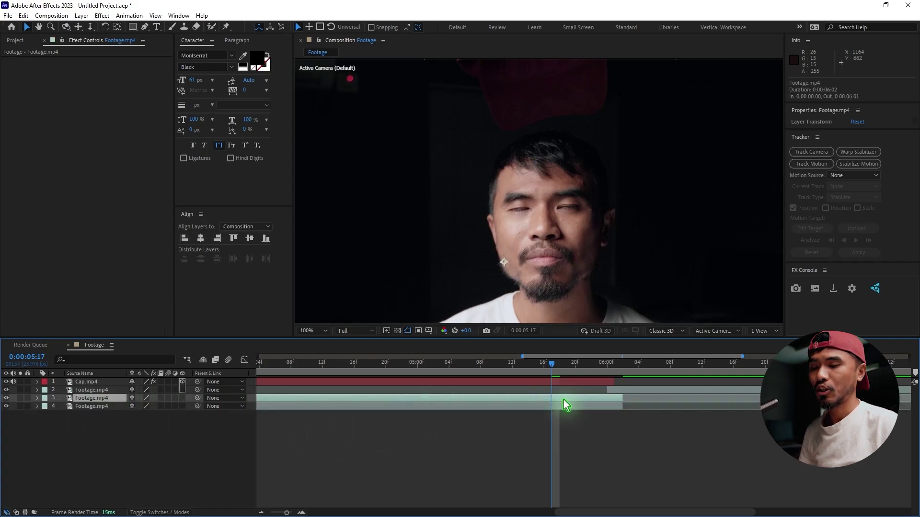
pyautogui.hotkey('alt', '[')
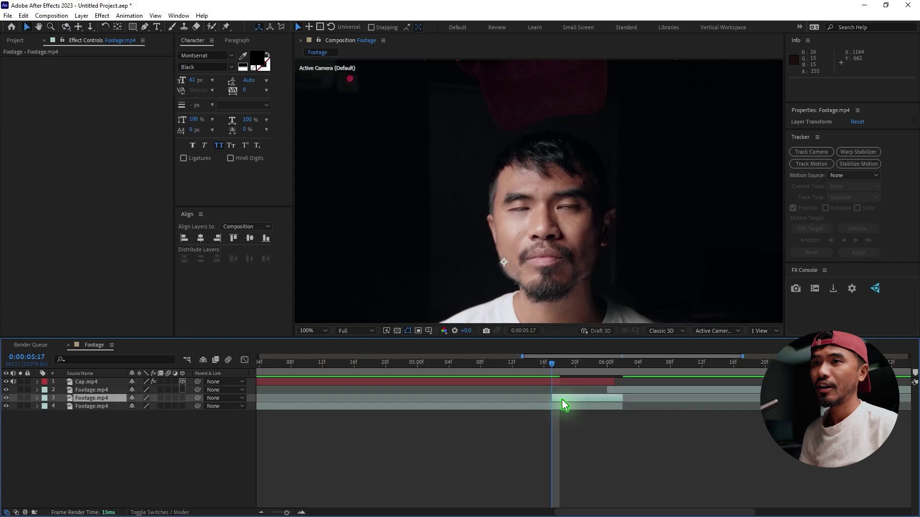
pyautogui.press('space')
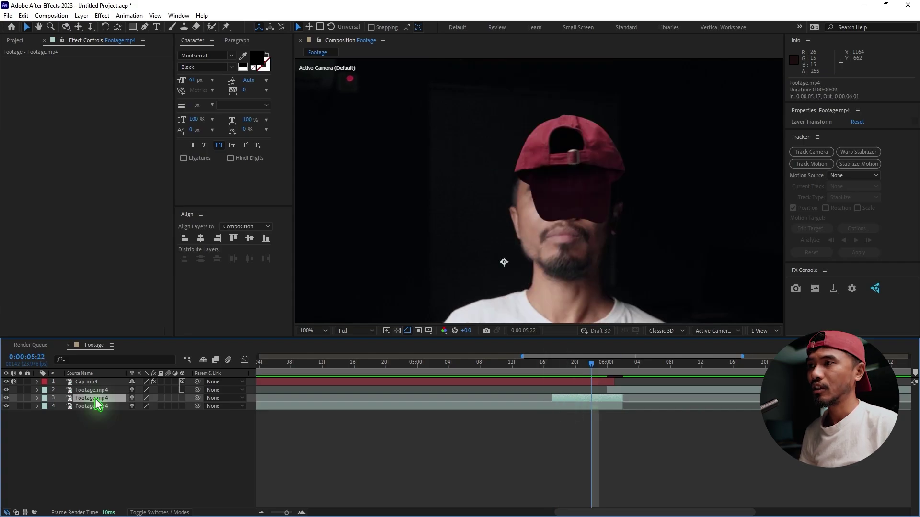
pyautogui.moveTo(101, 394); pyautogui.dragTo(100, 385)
# - Rename the top footage copy to Footage Roto, keep preview resolution at Full, and select Roto Brush
pyautogui.press('Return')
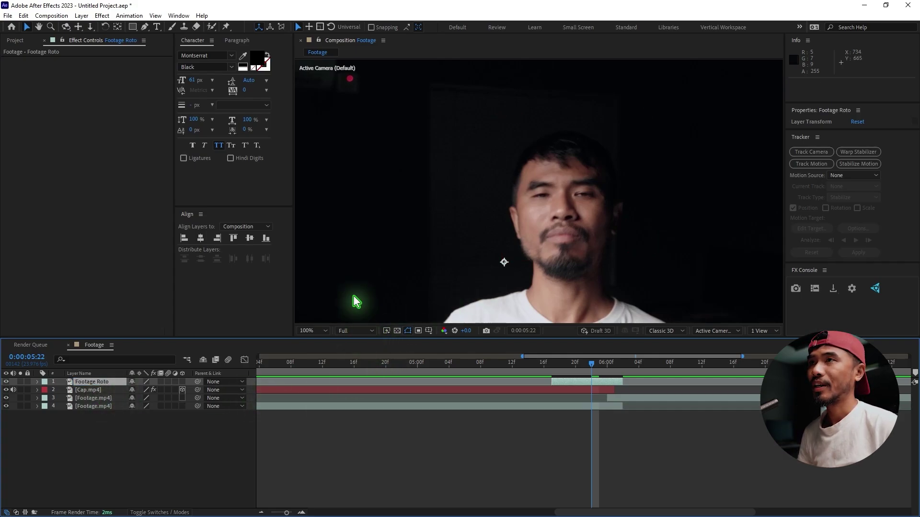
pyautogui.click(358, 330)
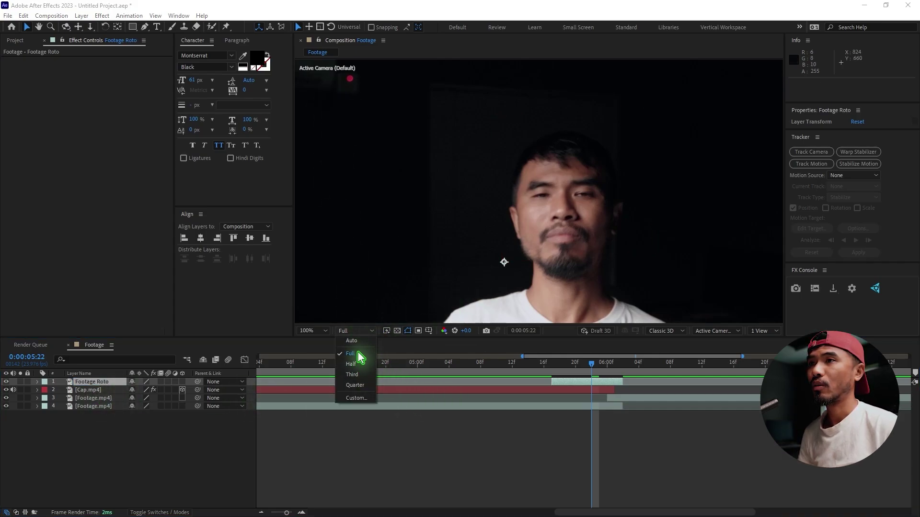
pyautogui.click(366, 363)
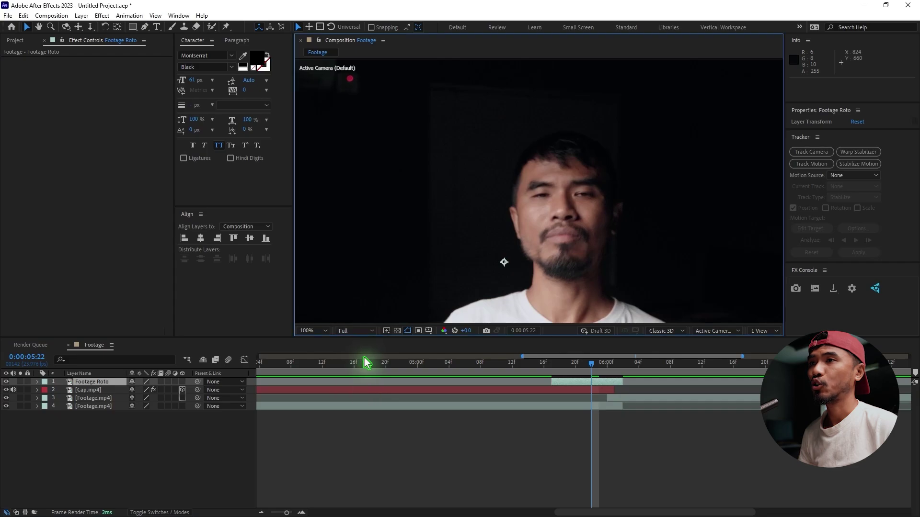
pyautogui.click(211, 27)
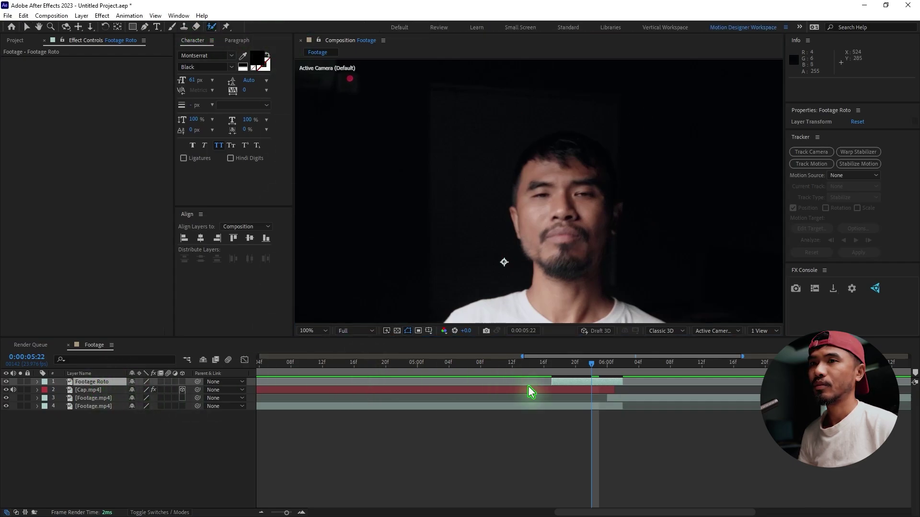
# - In the Footage Roto layer view, paint Roto Brush strokes over the forehead, face sides and head edges
pyautogui.doubleClick(582, 382)
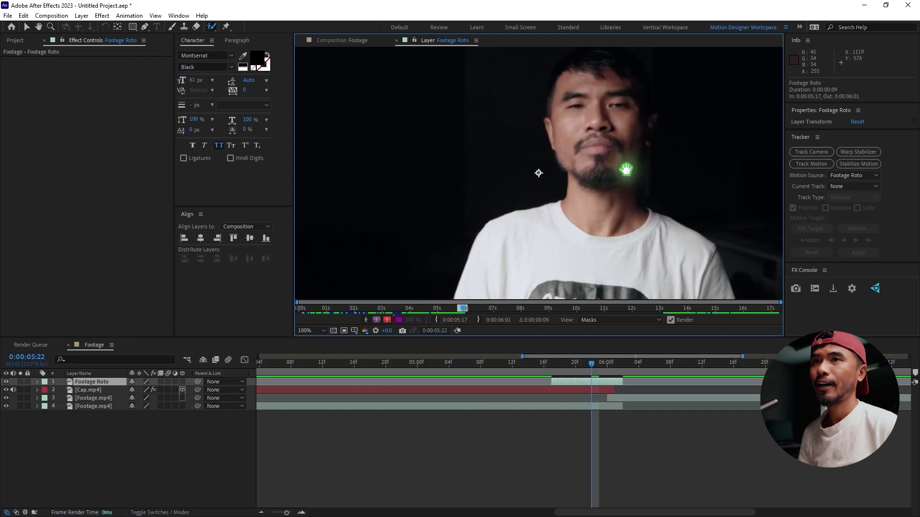
pyautogui.hscroll(5, 565, 187)
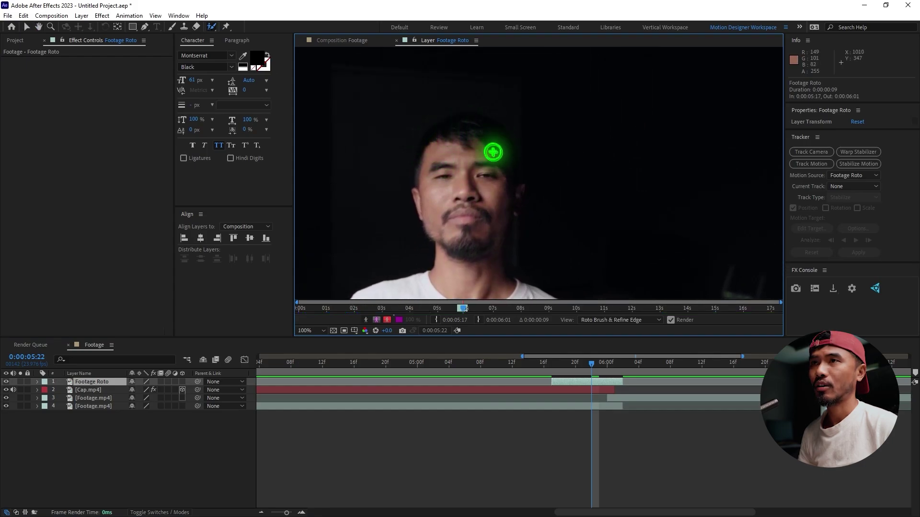
pyautogui.moveTo(493, 150); pyautogui.dragTo(493, 194)
pyautogui.moveTo(452, 131)
pyautogui.mouseDown()
pyautogui.moveTo(486, 133)
pyautogui.moveTo(505, 186)
pyautogui.moveTo(502, 230)
pyautogui.mouseUp()
pyautogui.moveTo(451, 122)
pyautogui.mouseDown()
pyautogui.moveTo(419, 168)
pyautogui.moveTo(416, 198)
pyautogui.mouseUp()
pyautogui.moveTo(441, 128)
pyautogui.mouseDown()
pyautogui.moveTo(418, 178)
pyautogui.moveTo(565, 154)
pyautogui.moveTo(536, 108)
pyautogui.moveTo(564, 108)
pyautogui.moveTo(615, 138)
pyautogui.mouseUp()
pyautogui.scroll(1, 444, 127)
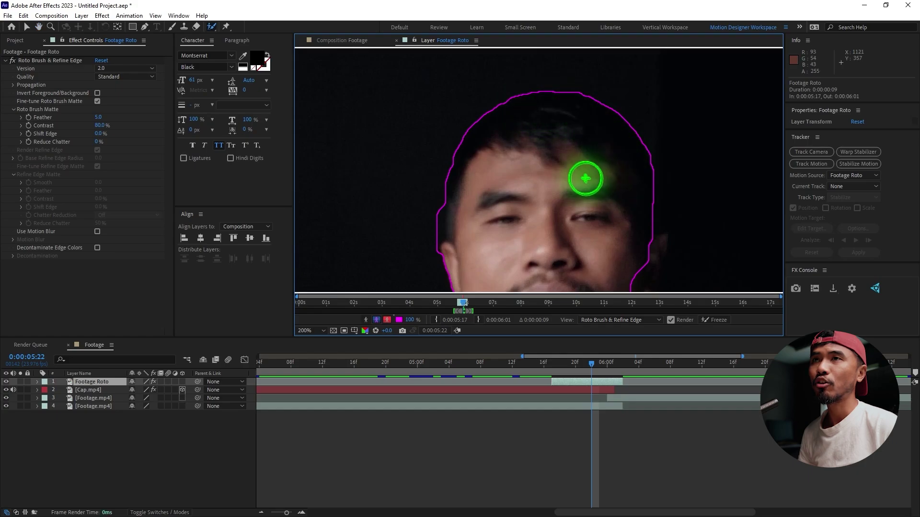
pyautogui.scroll(-3, 580, 153)
pyautogui.moveTo(615, 99)
pyautogui.mouseDown()
pyautogui.moveTo(614, 155)
pyautogui.moveTo(532, 259)
pyautogui.moveTo(528, 201)
pyautogui.mouseUp()
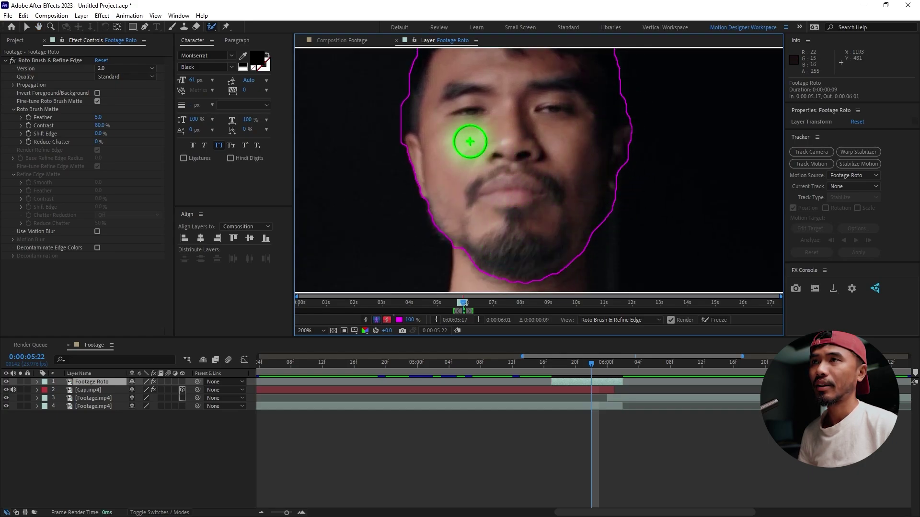
pyautogui.scroll(3, 433, 143)
pyautogui.moveTo(424, 193); pyautogui.dragTo(423, 232)
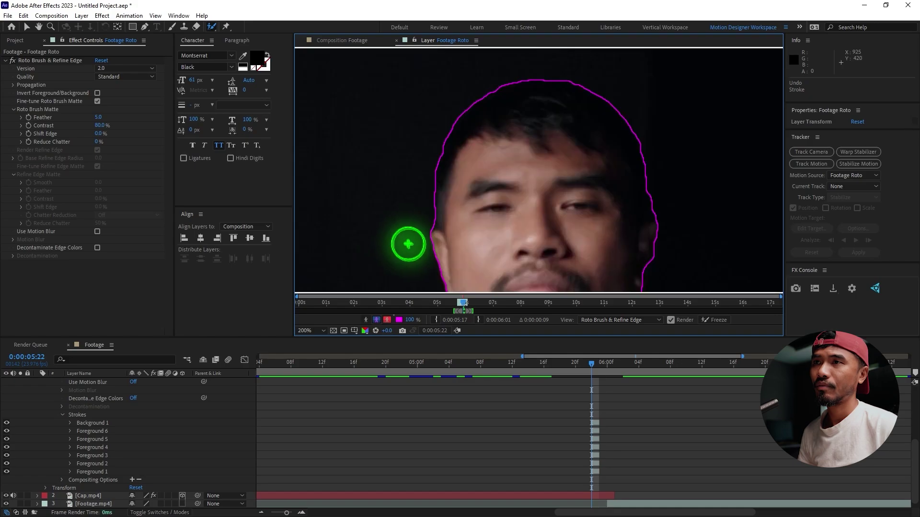
# - Remove background beside the head from the roto selection, collapse the effect properties, and return to 0:00:05:17
pyautogui.moveTo(517, 263); pyautogui.dragTo(523, 177)
pyautogui.moveTo(623, 158)
pyautogui.mouseDown()
pyautogui.moveTo(619, 127)
pyautogui.moveTo(593, 148)
pyautogui.mouseUp()
pyautogui.press(',')
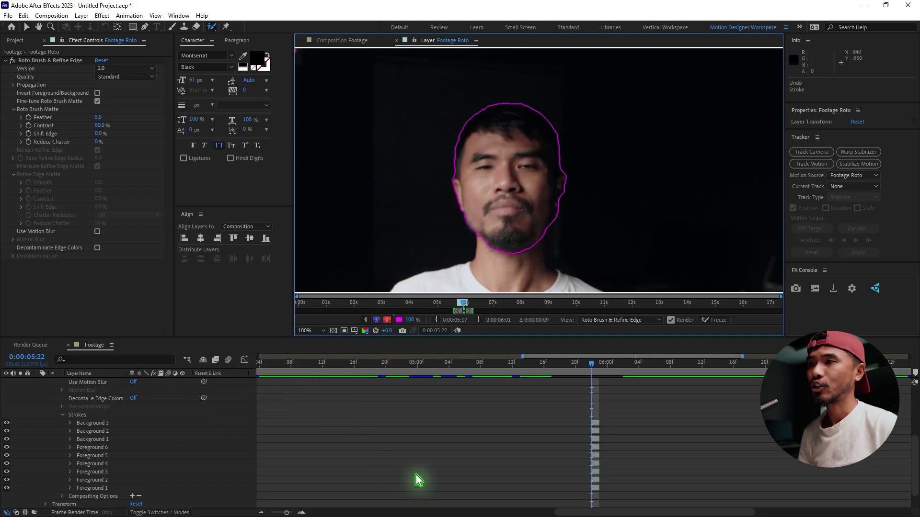
pyautogui.scroll(5, 441, 474)
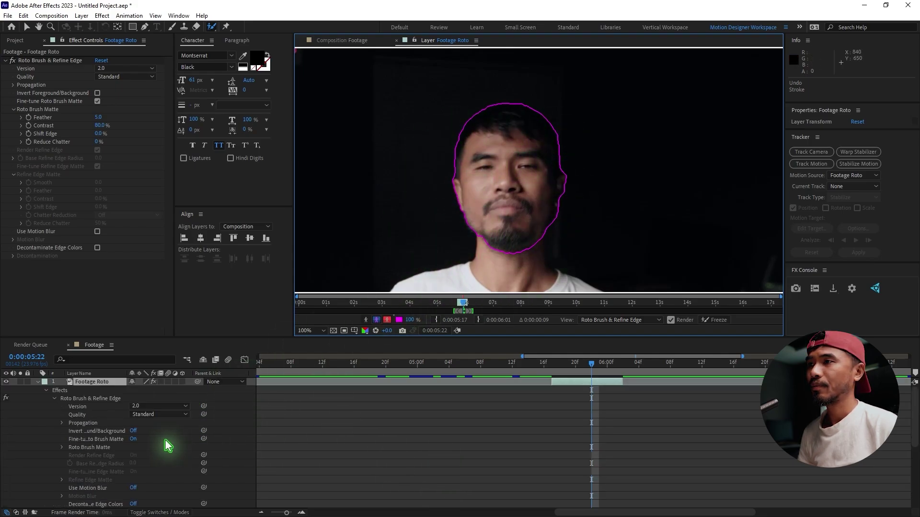
pyautogui.click(39, 383)
pyautogui.moveTo(596, 371); pyautogui.dragTo(553, 384)
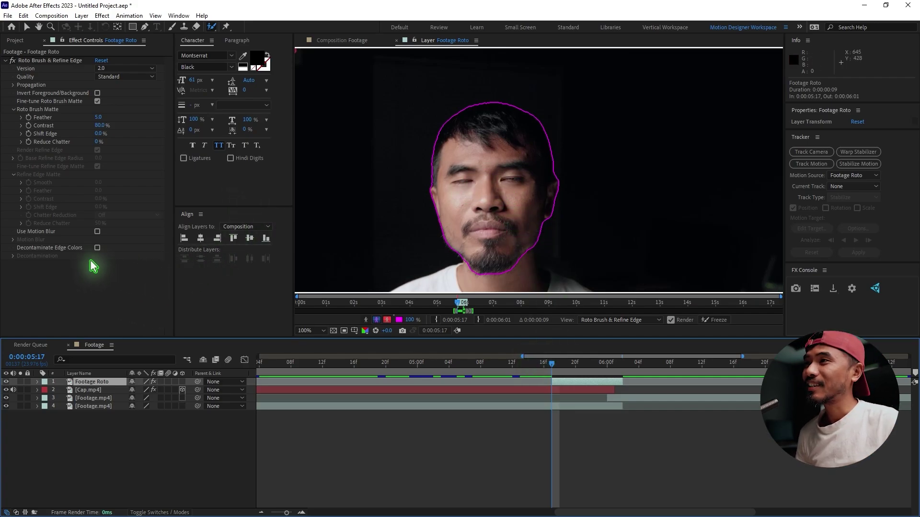
# - Enable Use Motion Blur, propagate the roto to 0:00:06:00, freeze it, and close the Layer panel
pyautogui.click(98, 232)
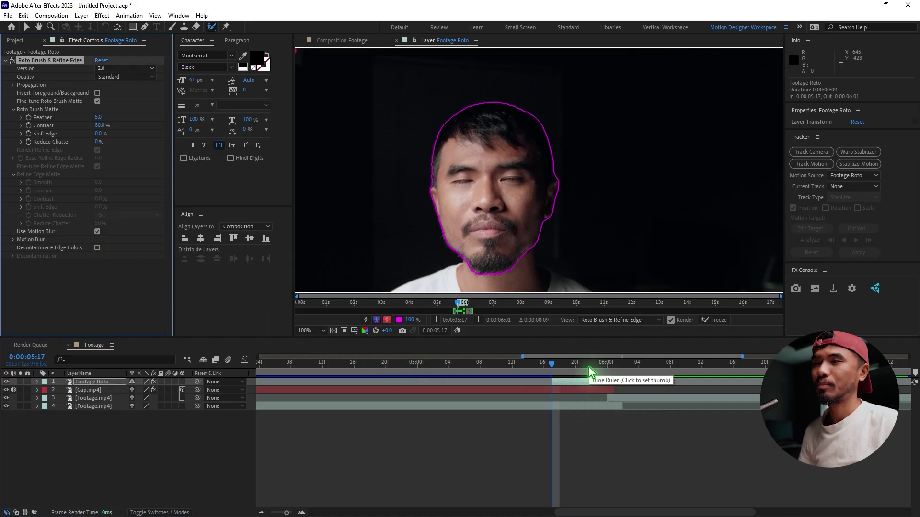
pyautogui.press('space')
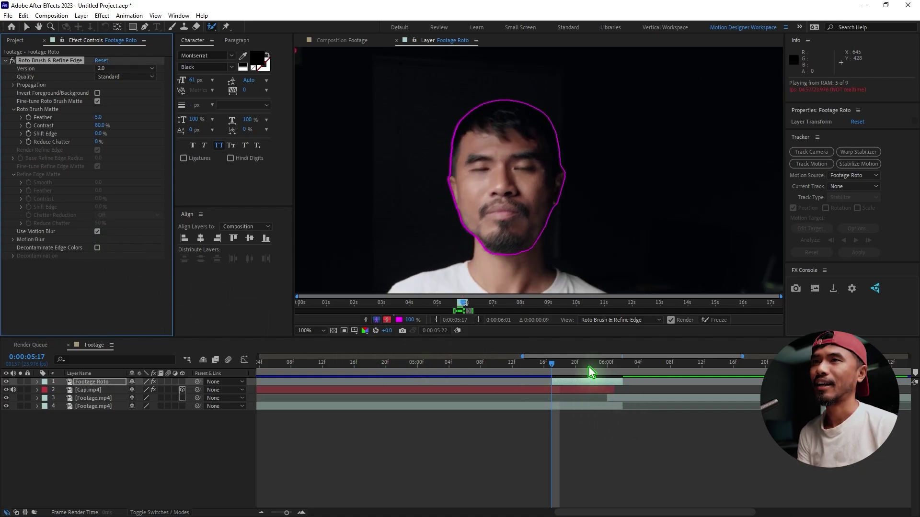
pyautogui.press('space')
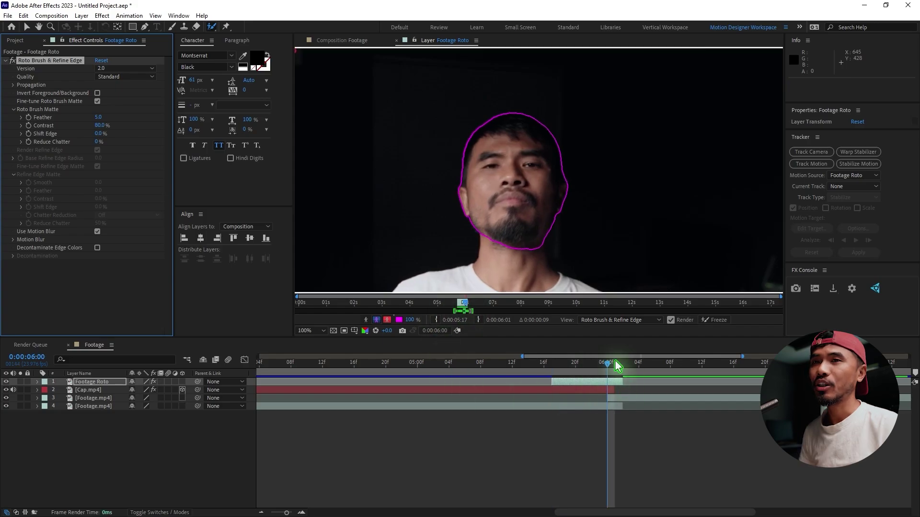
pyautogui.click(718, 324)
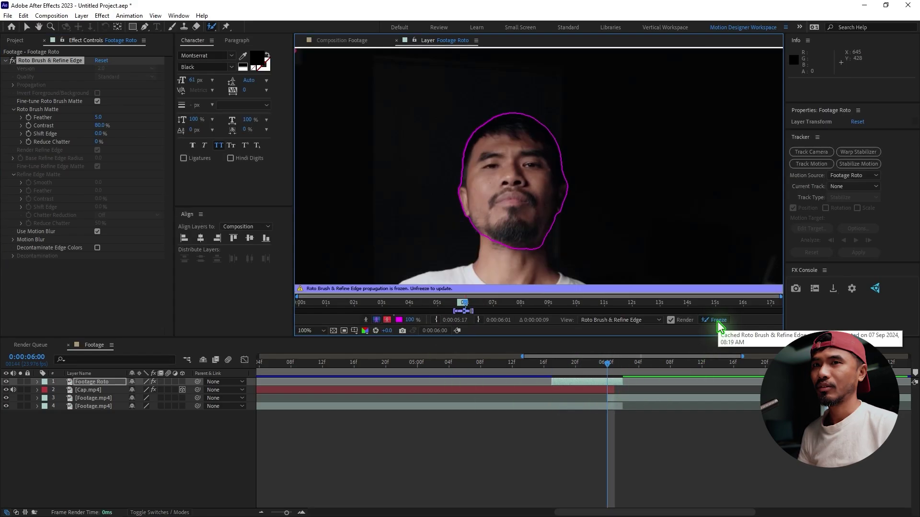
pyautogui.click(396, 41)
pyautogui.click(27, 26)
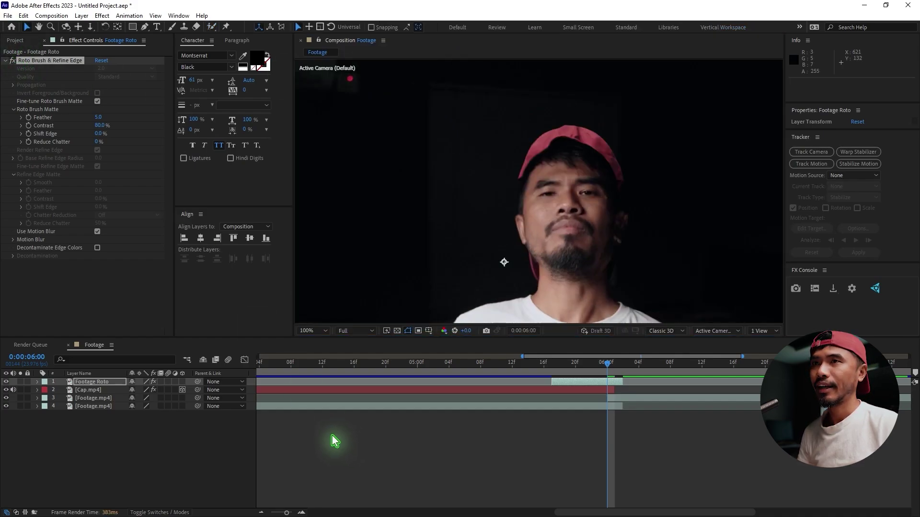
# - Enlarge the viewer, step frame by frame from 0:00:05:19 through the cap landing, and select Cap.mp4
pyautogui.moveTo(507, 373); pyautogui.dragTo(583, 376)
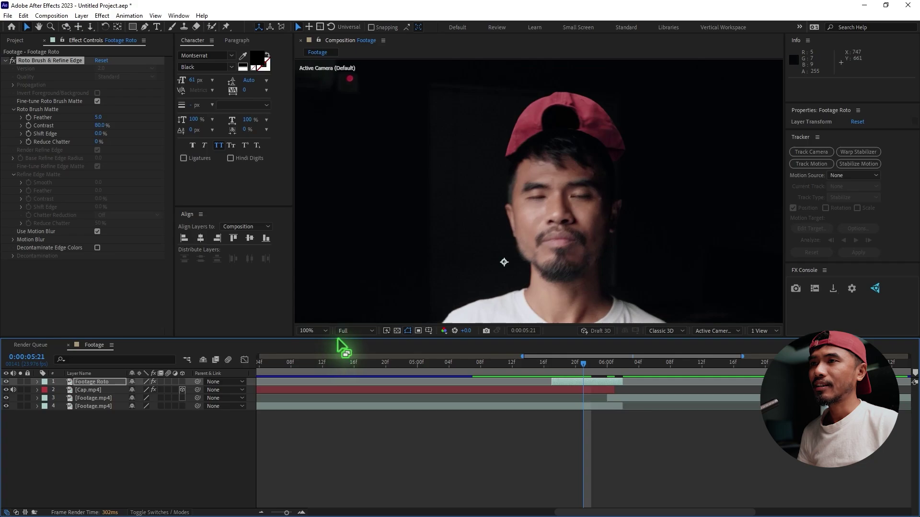
pyautogui.moveTo(339, 344); pyautogui.dragTo(340, 367)
pyautogui.press('pageup')
pyautogui.press('pageup')
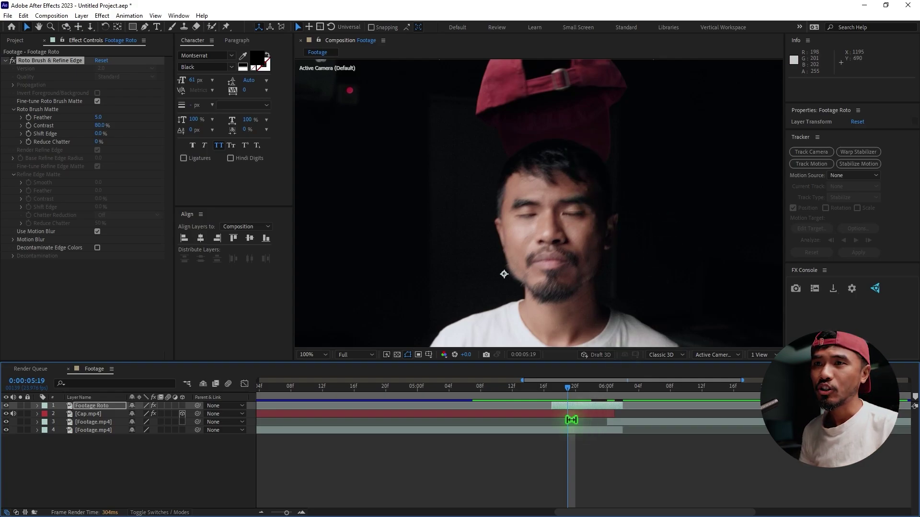
pyautogui.press('pagedown')
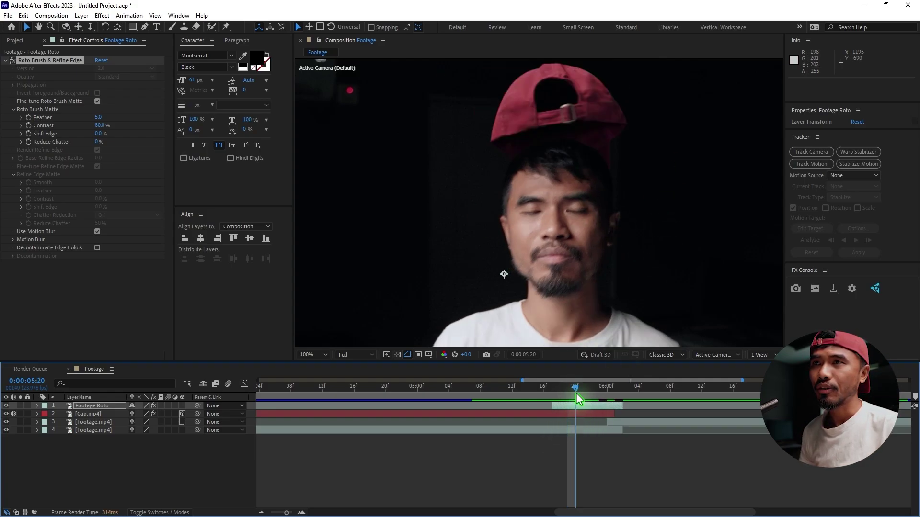
pyautogui.press('pagedown')
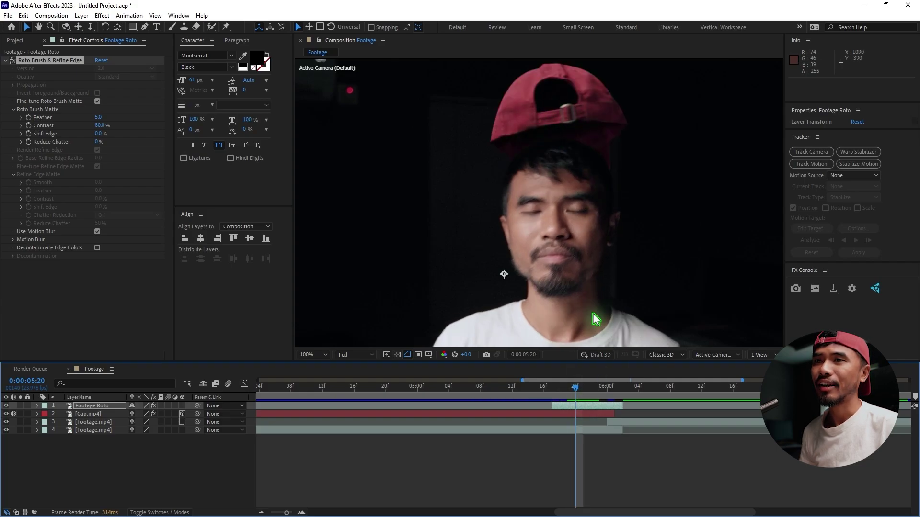
pyautogui.moveTo(578, 392); pyautogui.dragTo(573, 396)
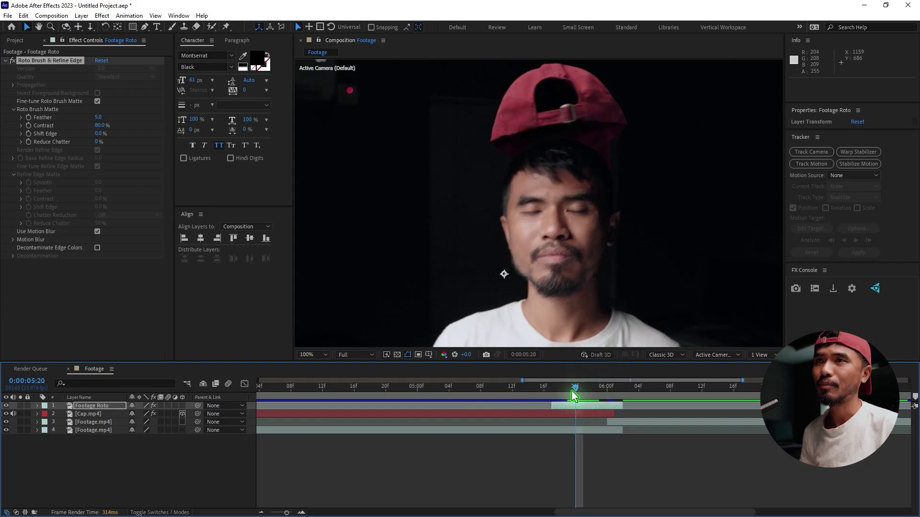
pyautogui.click(92, 414)
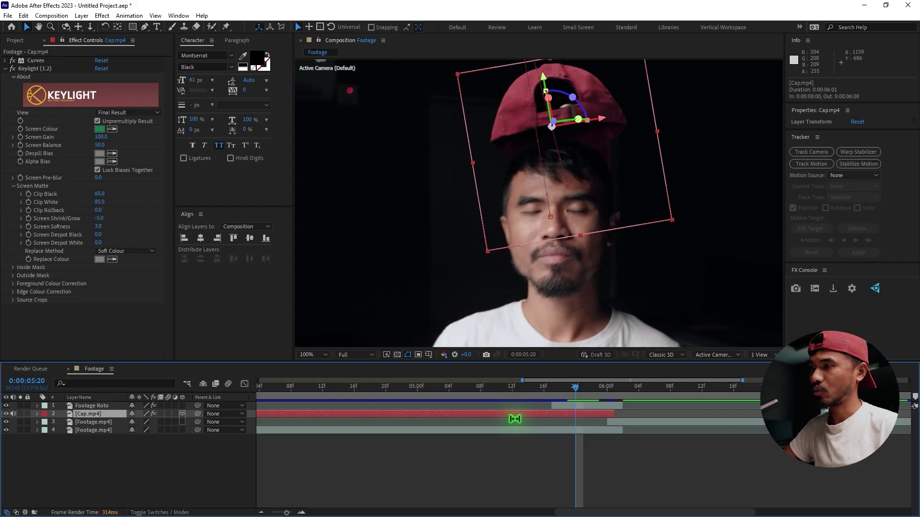
# - Duplicate Cap.mp4, trim the copy to start at 0:00:05:20, and move it above Footage Roto
pyautogui.hotkey('ctrl', 'd')
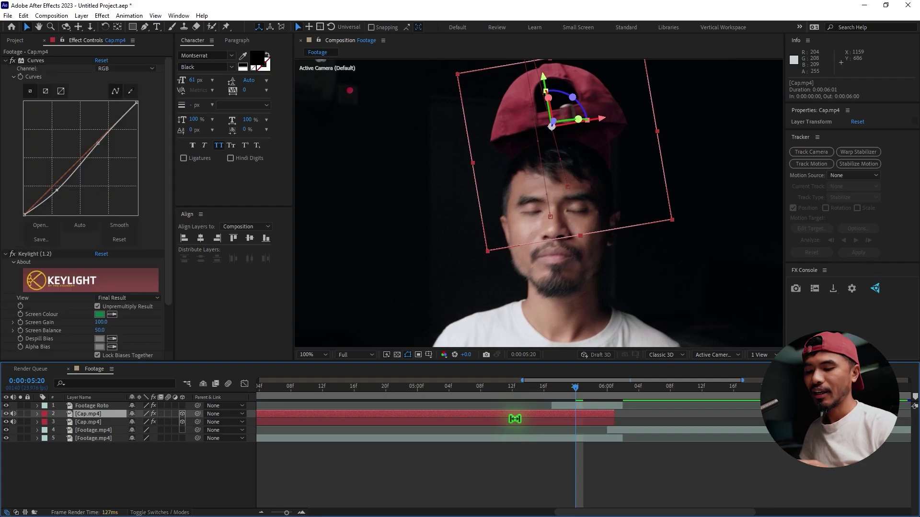
pyautogui.hotkey('alt', '[')
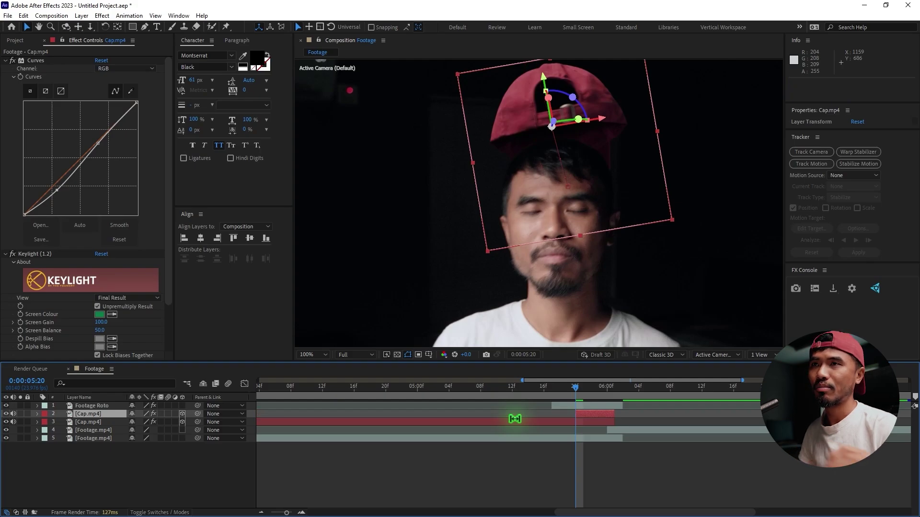
pyautogui.moveTo(121, 423); pyautogui.dragTo(121, 404)
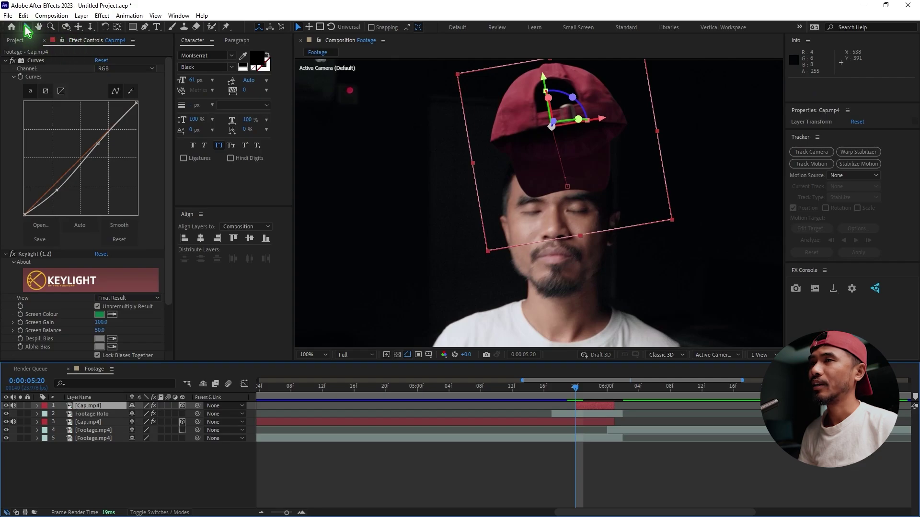
pyautogui.click(145, 27)
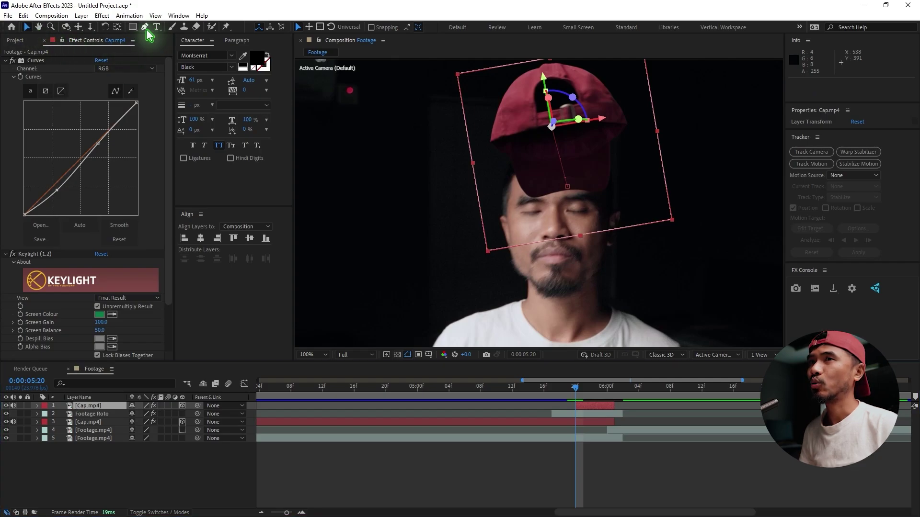
pyautogui.press('`')
pyautogui.press('`')
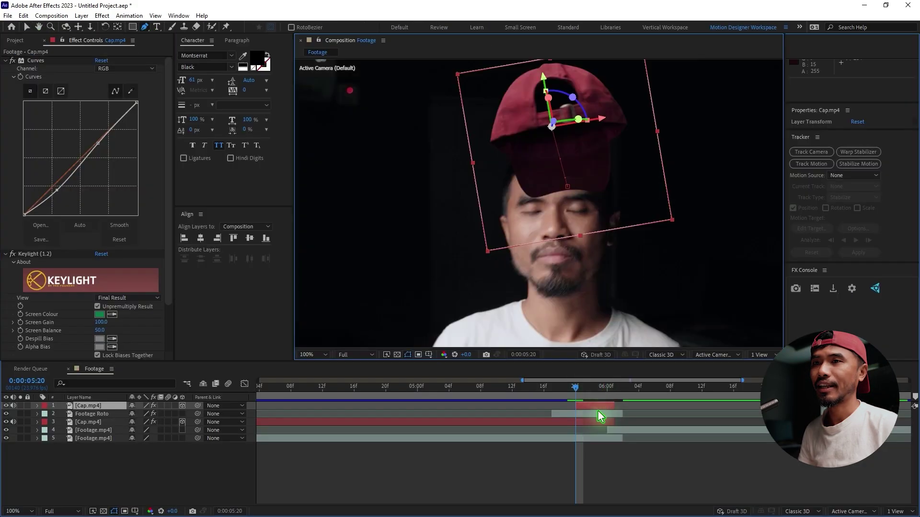
pyautogui.press('`')
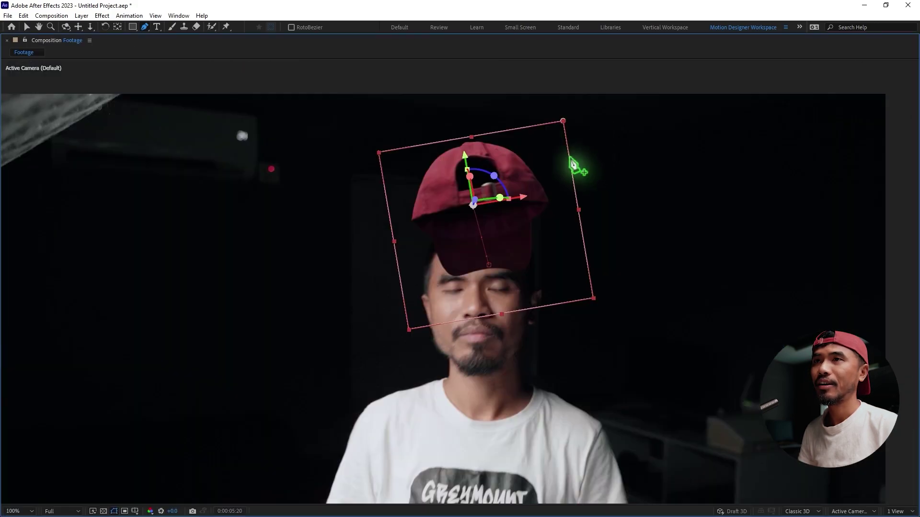
# - Draw a closed Pen mask tracing the cap's crown from brim edge to brim edge
pyautogui.scroll(1, 513, 205)
pyautogui.moveTo(499, 217); pyautogui.dragTo(440, 246)
pyautogui.press('space')
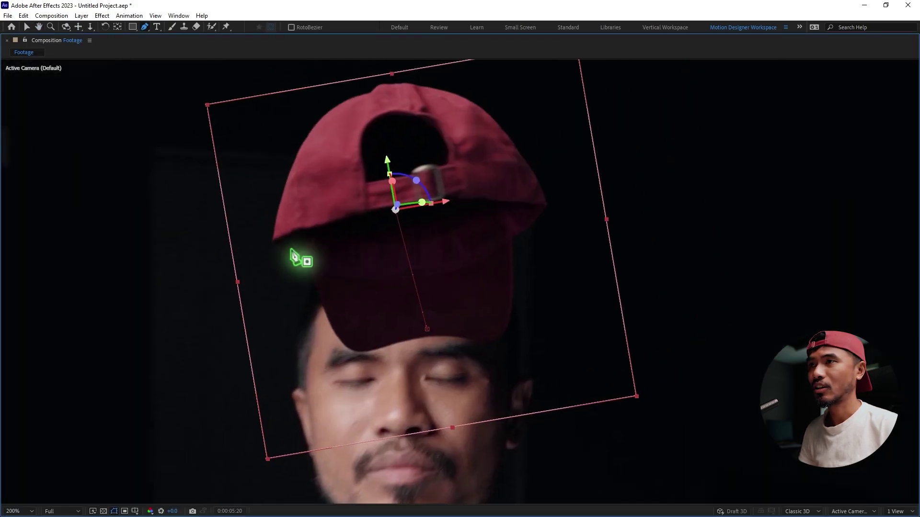
pyautogui.click(274, 241)
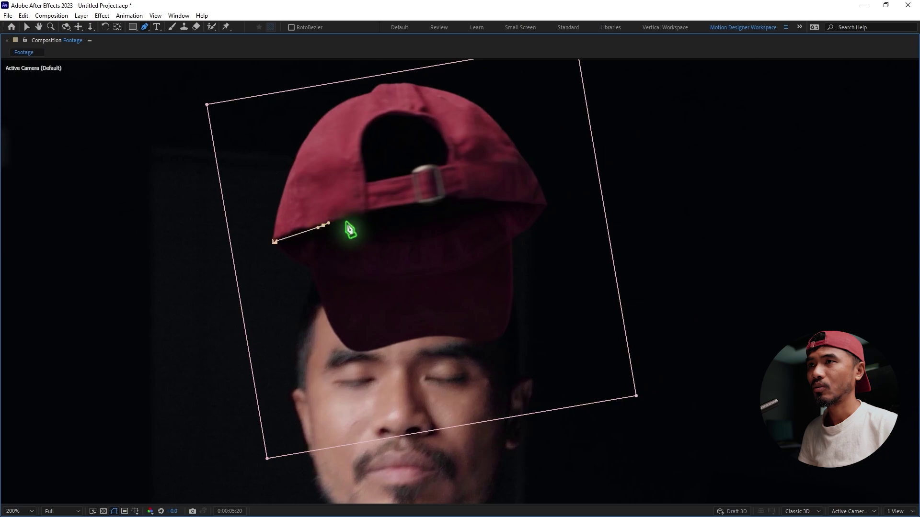
pyautogui.moveTo(369, 212); pyautogui.dragTo(506, 203)
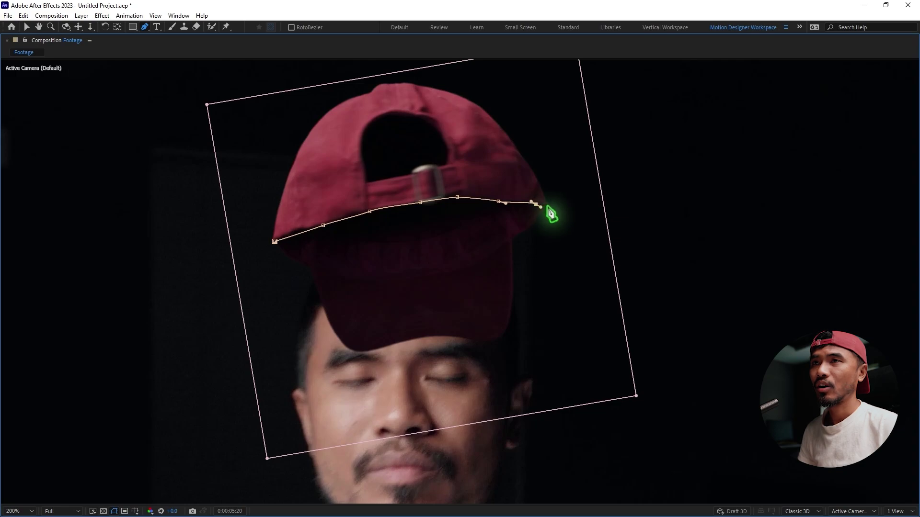
pyautogui.click(562, 151)
pyautogui.click(503, 85)
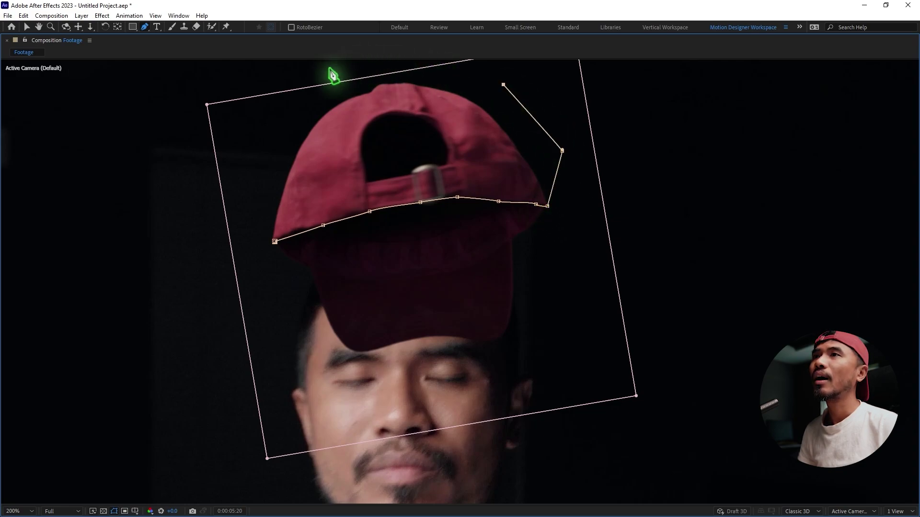
pyautogui.moveTo(330, 68); pyautogui.dragTo(287, 94)
pyautogui.click(259, 133)
pyautogui.click(250, 190)
pyautogui.click(247, 223)
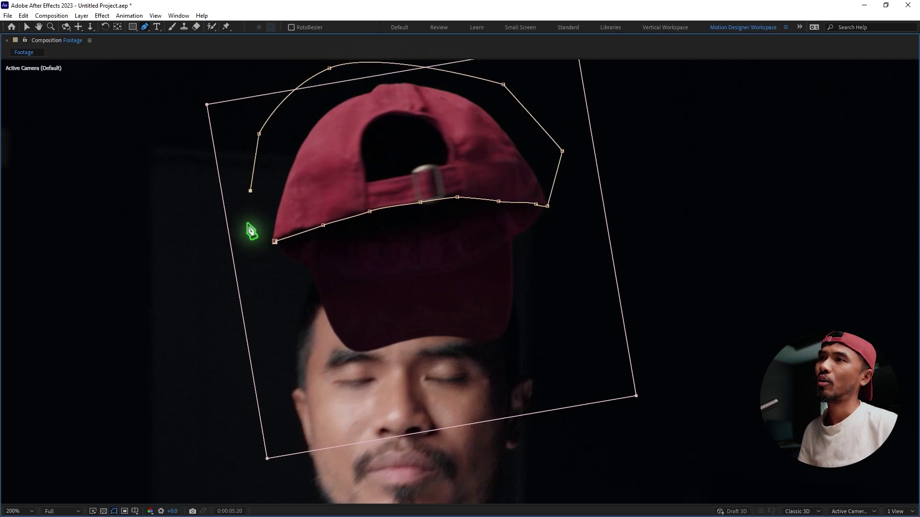
pyautogui.click(261, 249)
pyautogui.click(275, 241)
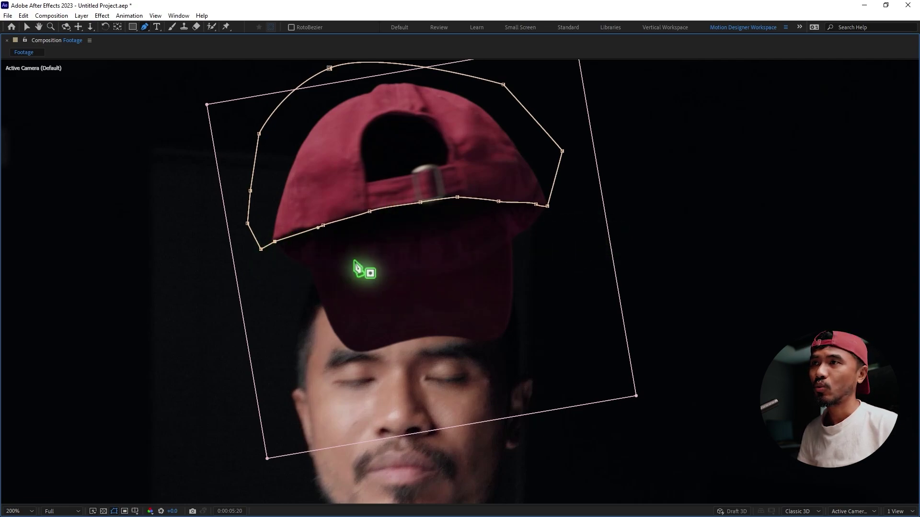
# - Return to the Selection tool, restore the layout, and solo the top Cap.mp4 layer
pyautogui.click(28, 28)
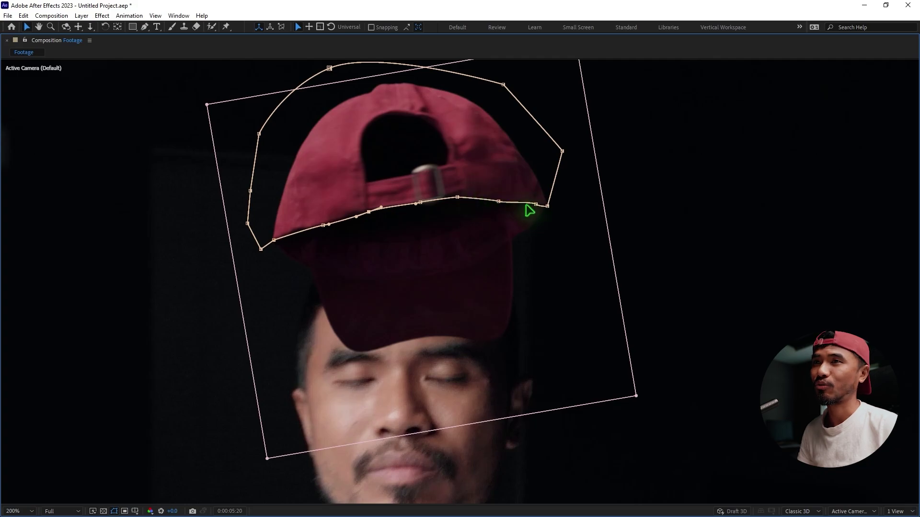
pyautogui.press('`')
pyautogui.click(527, 487)
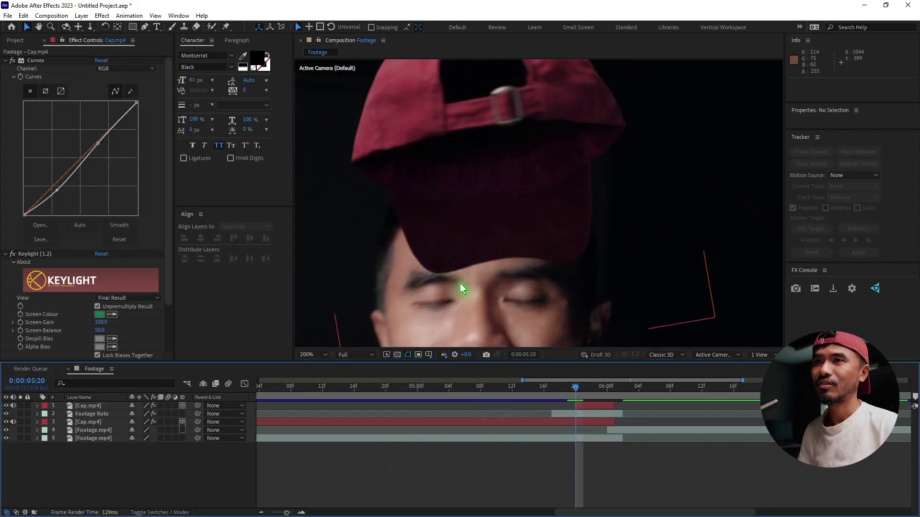
pyautogui.scroll(-2, 462, 289)
pyautogui.click(594, 405)
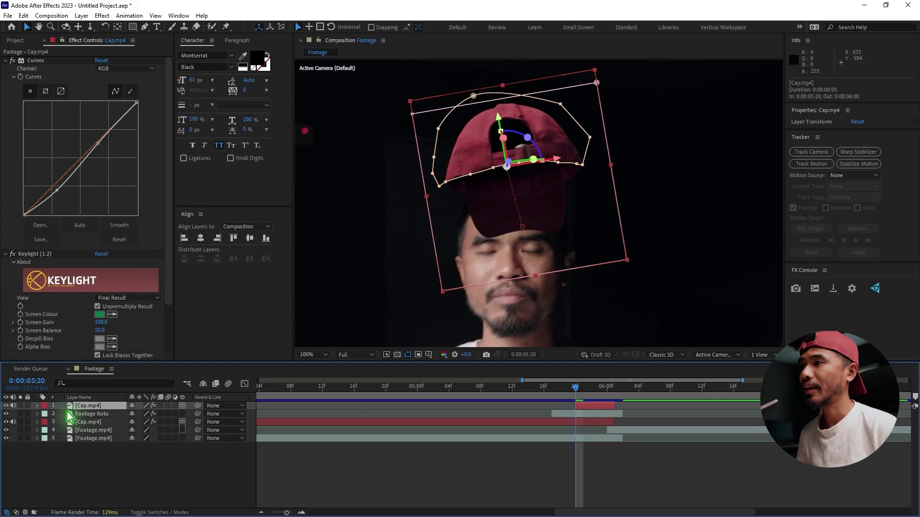
pyautogui.click(20, 406)
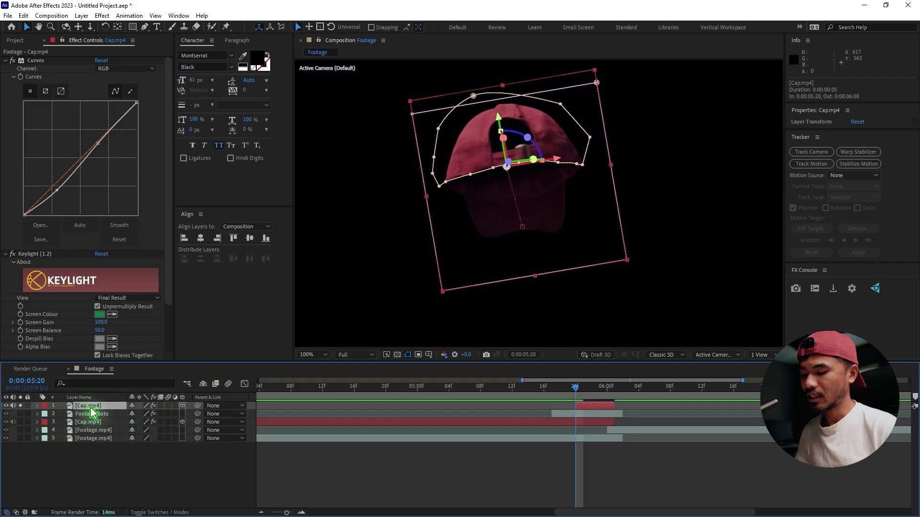
# - Show the cap layer's masks and invert Mask 1
pyautogui.press('m')
pyautogui.click(86, 423)
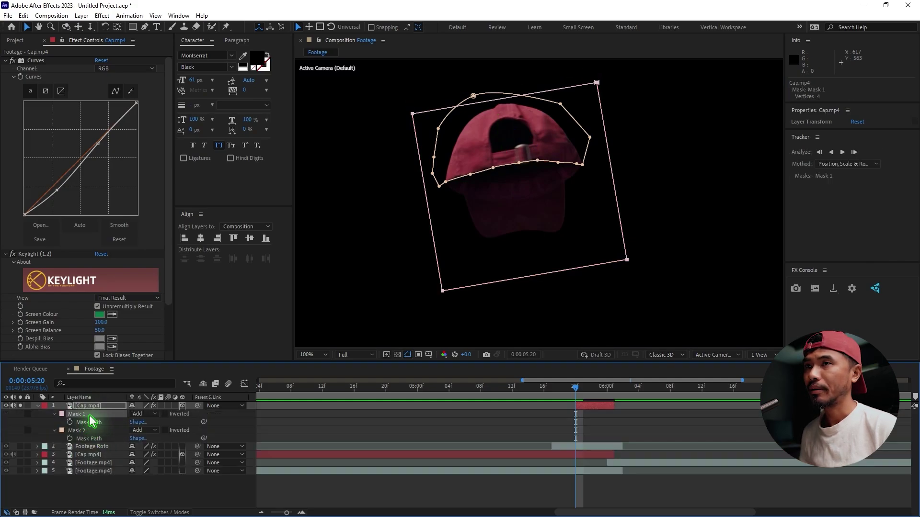
pyautogui.click(90, 438)
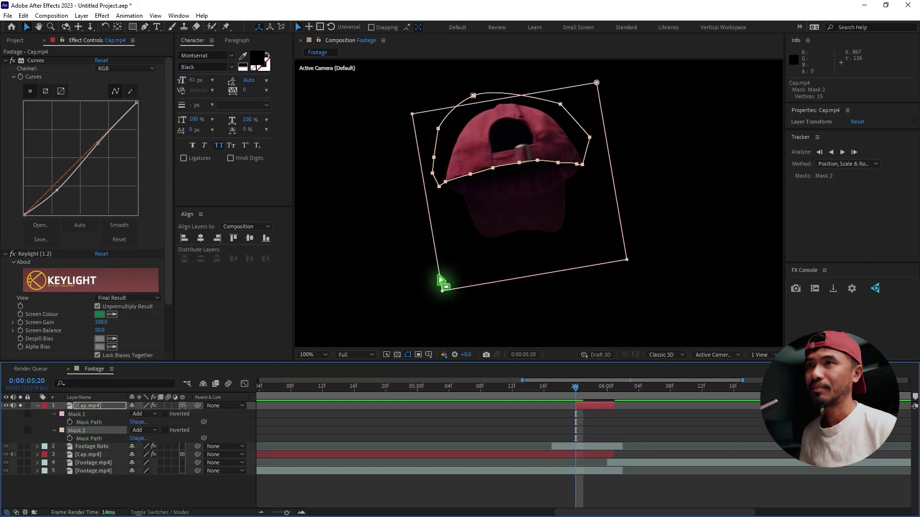
pyautogui.click(83, 423)
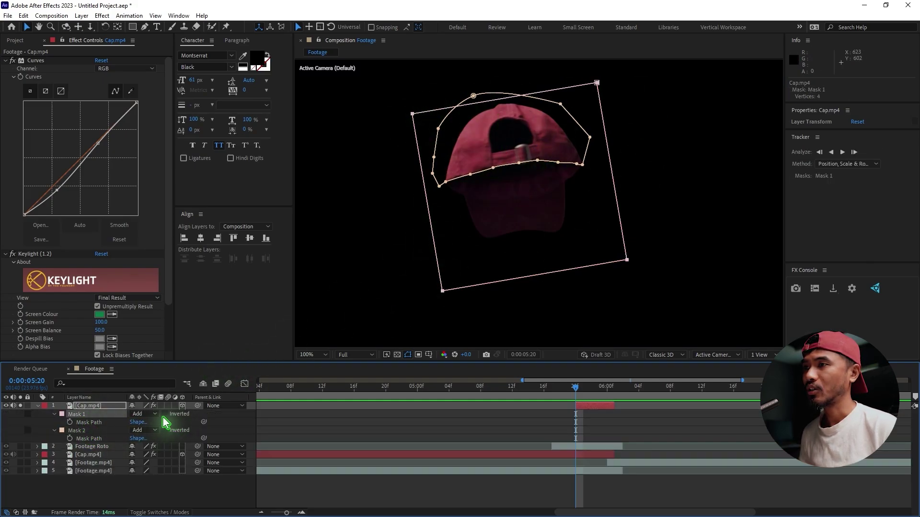
pyautogui.click(166, 414)
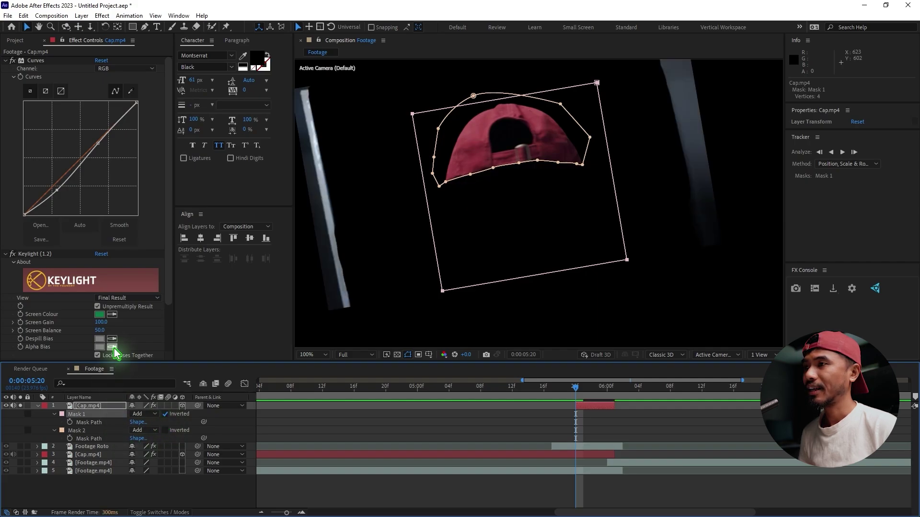
# - Draw rectangle masks around the left and right sticks, set both to Subtract, and unsolo the layer
pyautogui.click(133, 27)
pyautogui.press(',')
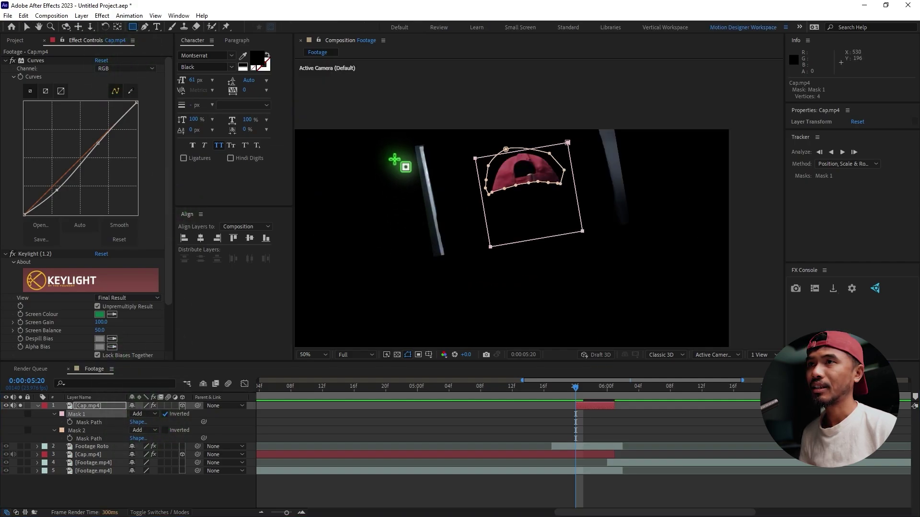
pyautogui.moveTo(391, 141); pyautogui.dragTo(460, 287)
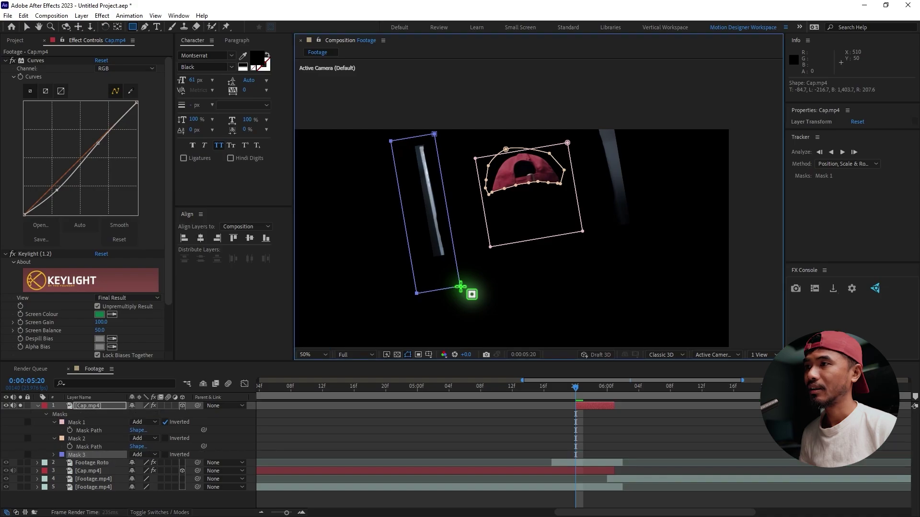
pyautogui.click(141, 454)
pyautogui.click(157, 402)
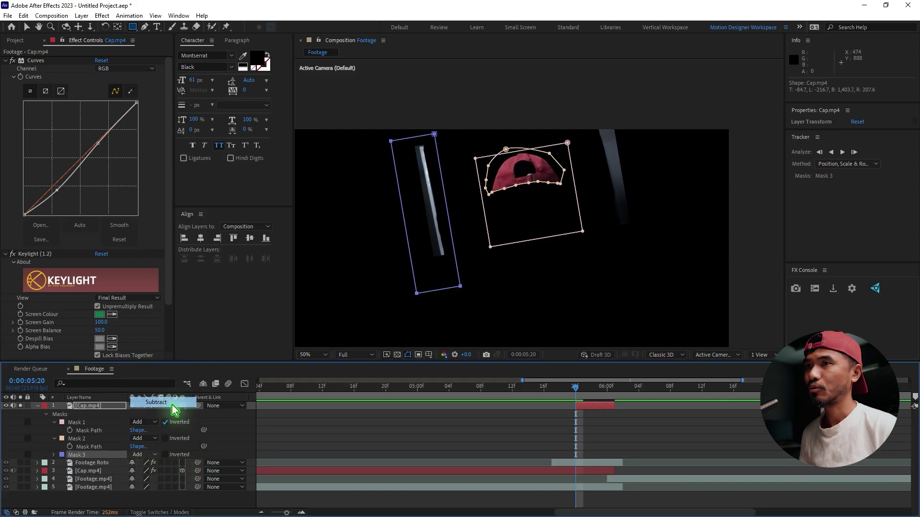
pyautogui.moveTo(585, 116); pyautogui.dragTo(673, 270)
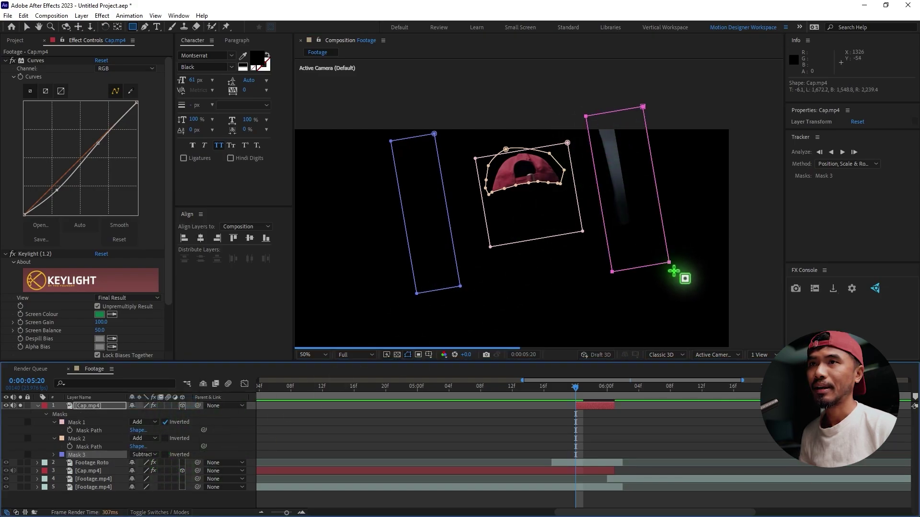
pyautogui.click(143, 463)
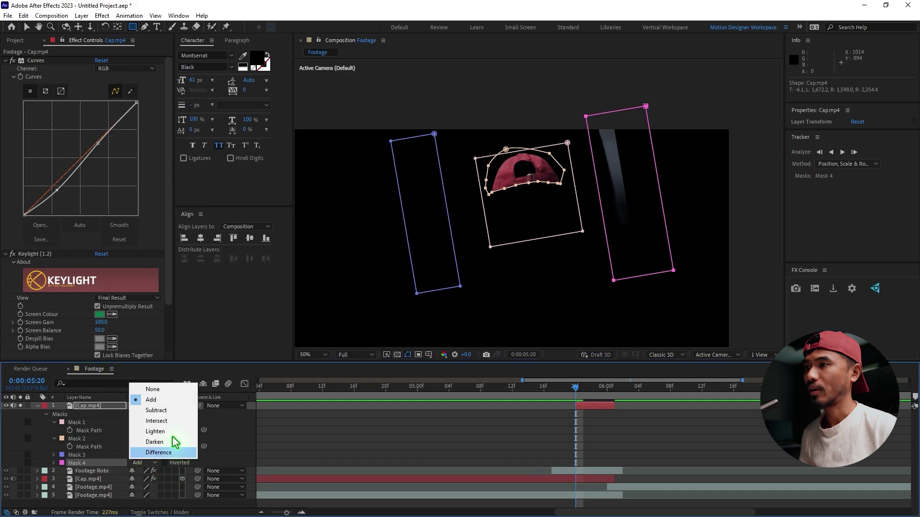
pyautogui.click(172, 410)
pyautogui.click(38, 405)
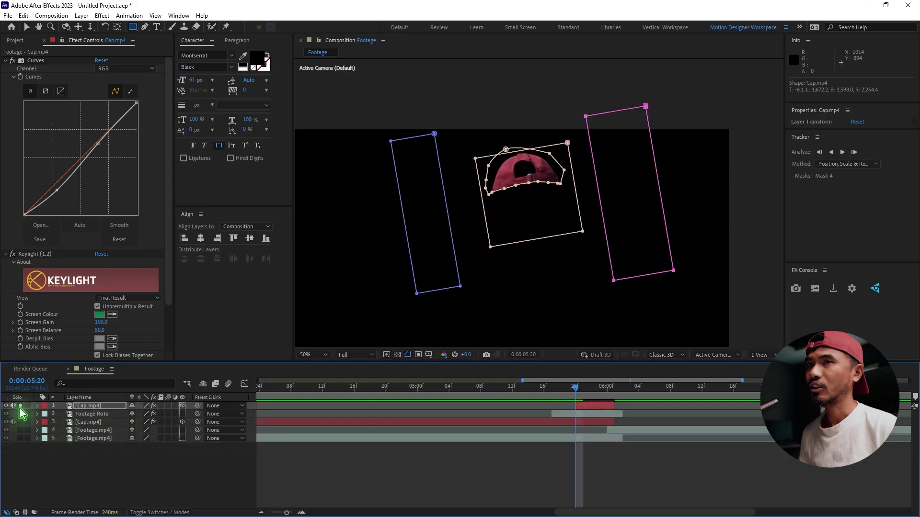
pyautogui.click(20, 406)
# - Deselect the cap layer and scrub between frames 0:00:05:21 and 0:00:05:20 to check the result
pyautogui.click(27, 27)
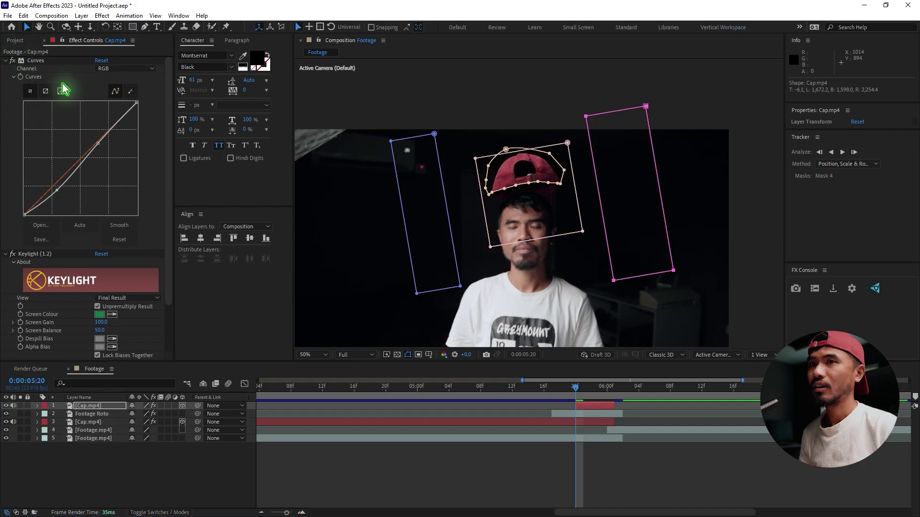
pyautogui.click(656, 484)
pyautogui.moveTo(577, 390); pyautogui.dragTo(586, 391)
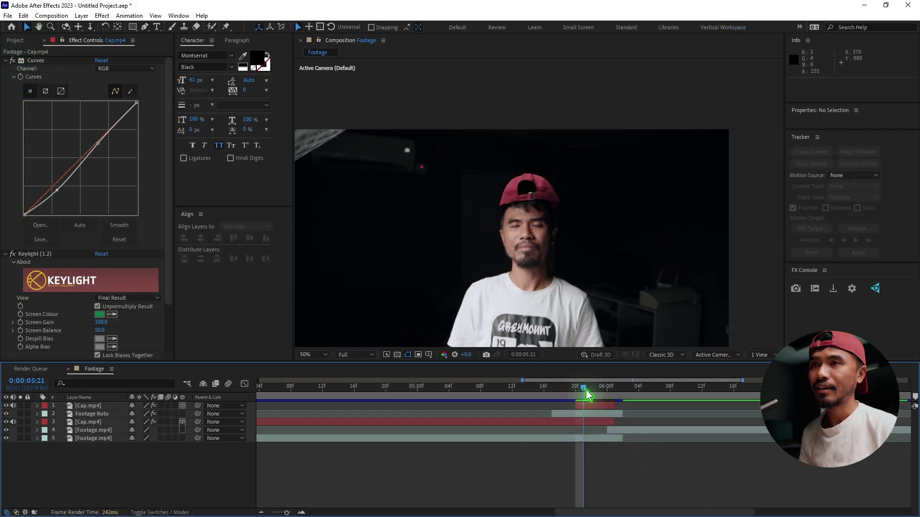
pyautogui.scroll(2, 525, 231)
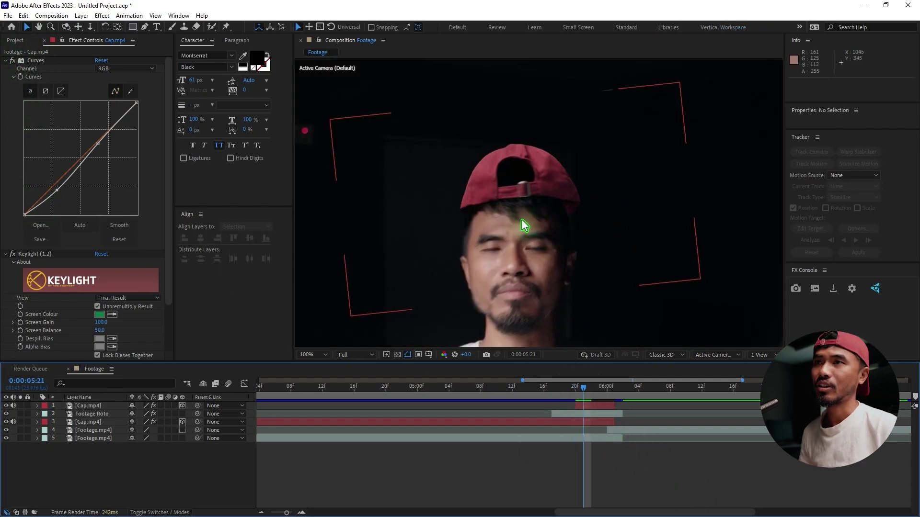
pyautogui.moveTo(584, 390); pyautogui.dragTo(575, 391)
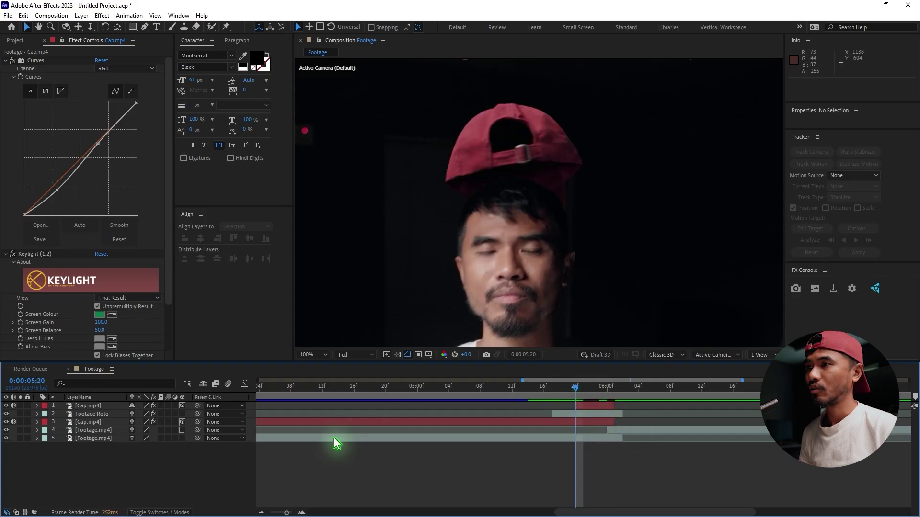
# - Turn on motion blur for both Cap.mp4 layers
pyautogui.click(103, 406)
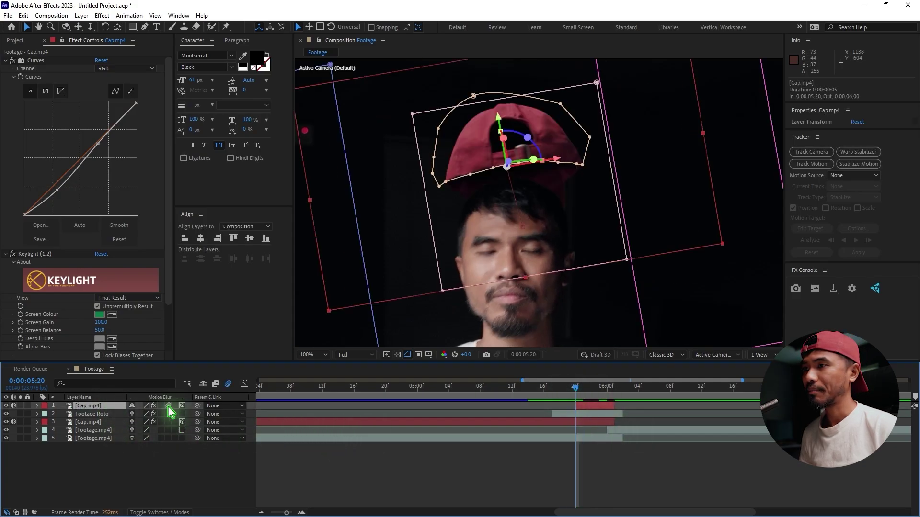
pyautogui.click(168, 406)
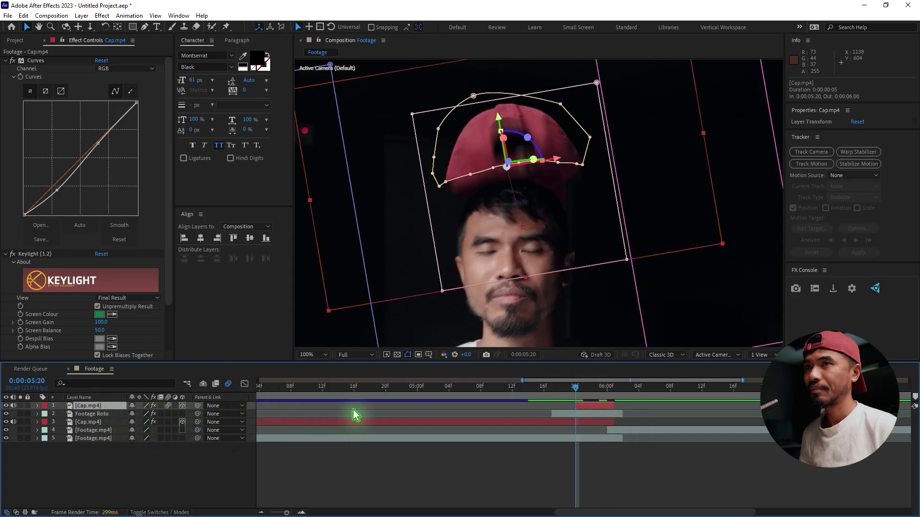
pyautogui.click(99, 423)
pyautogui.click(168, 422)
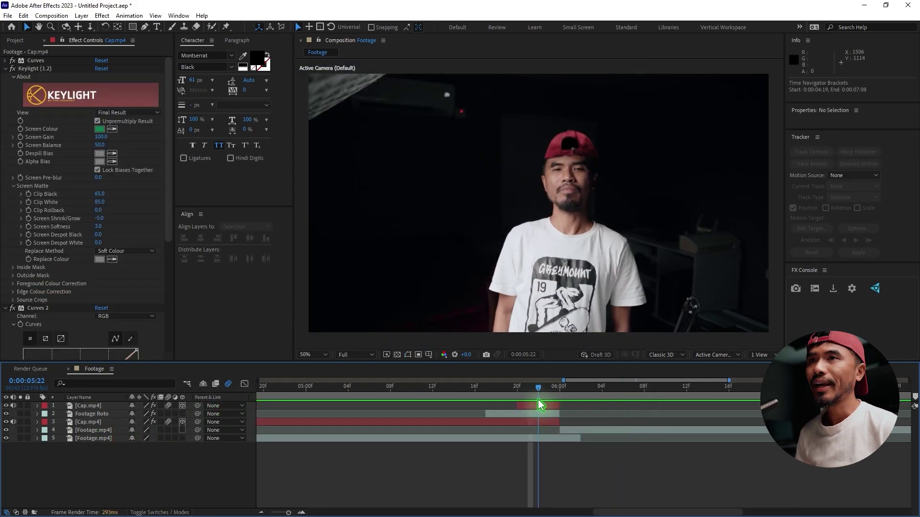
# - Move the playhead to 0:00:05:22 and select the top Cap.mp4 layer
pyautogui.press('pageup')
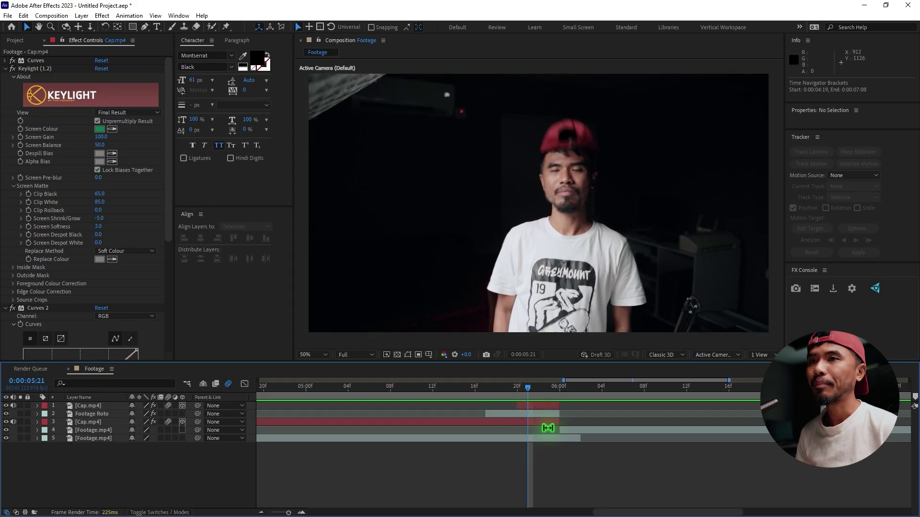
pyautogui.moveTo(529, 387); pyautogui.dragTo(537, 392)
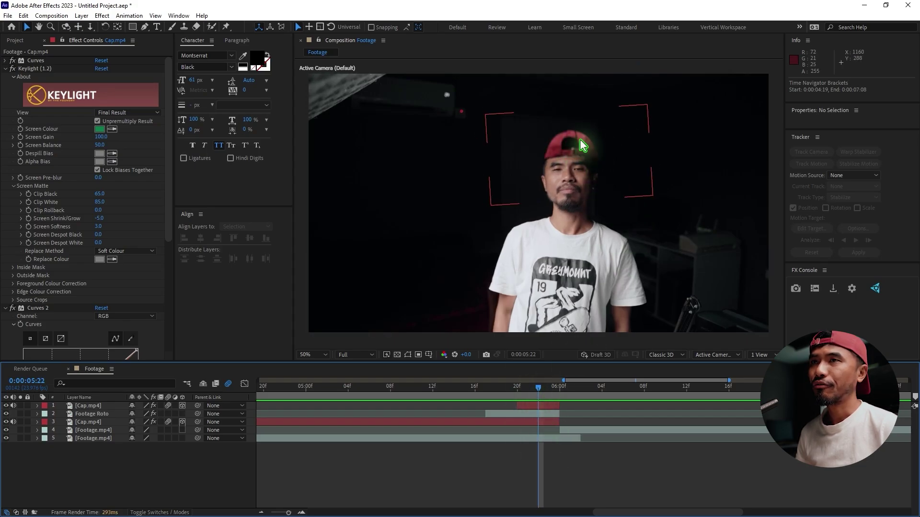
pyautogui.click(534, 406)
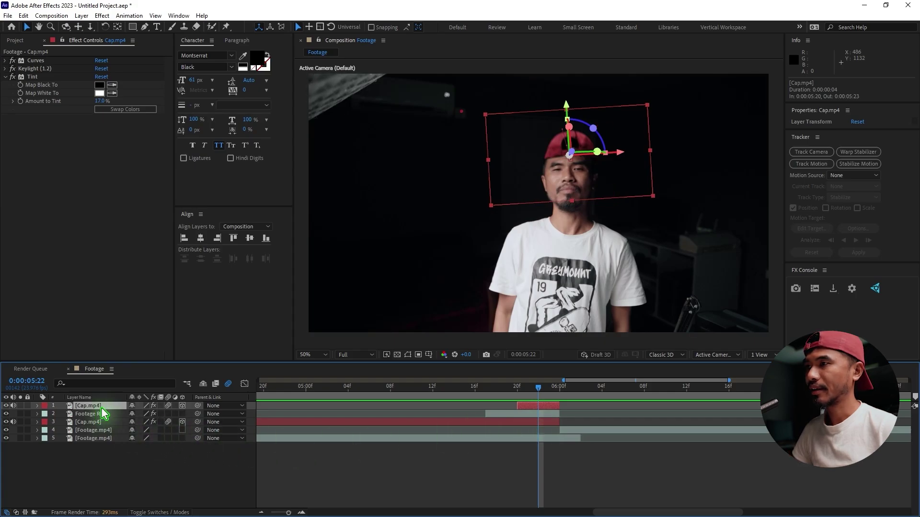
# - Duplicate the cap layer and collapse its Curves, Keylight and Tint effects
pyautogui.hotkey('ctrl', 'd')
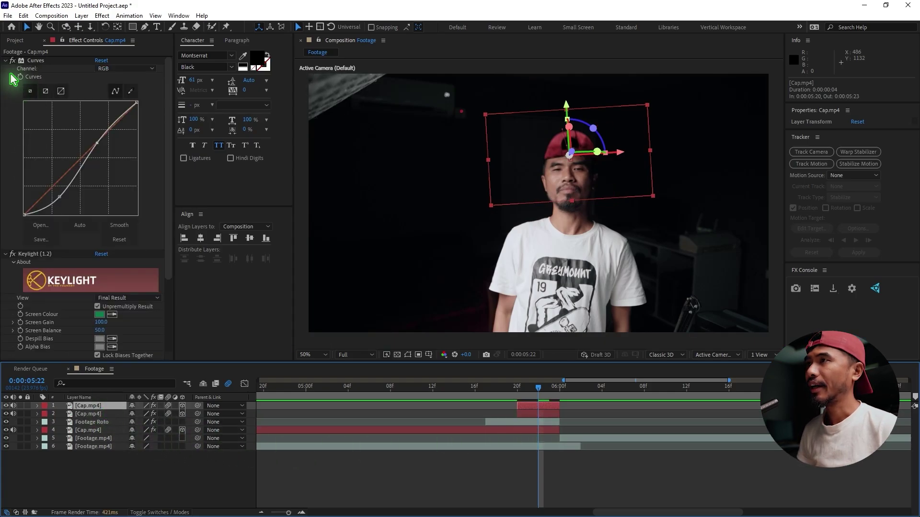
pyautogui.click(5, 62)
pyautogui.click(5, 60)
pyautogui.click(5, 68)
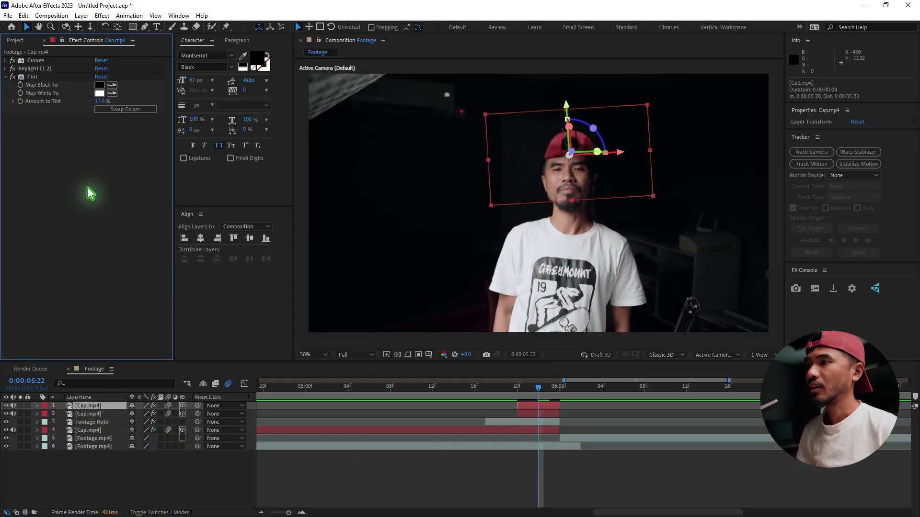
pyautogui.click(5, 77)
# - Apply a Fill effect to the duplicate and set its colour to black
pyautogui.hotkey('ctrl', 'space')
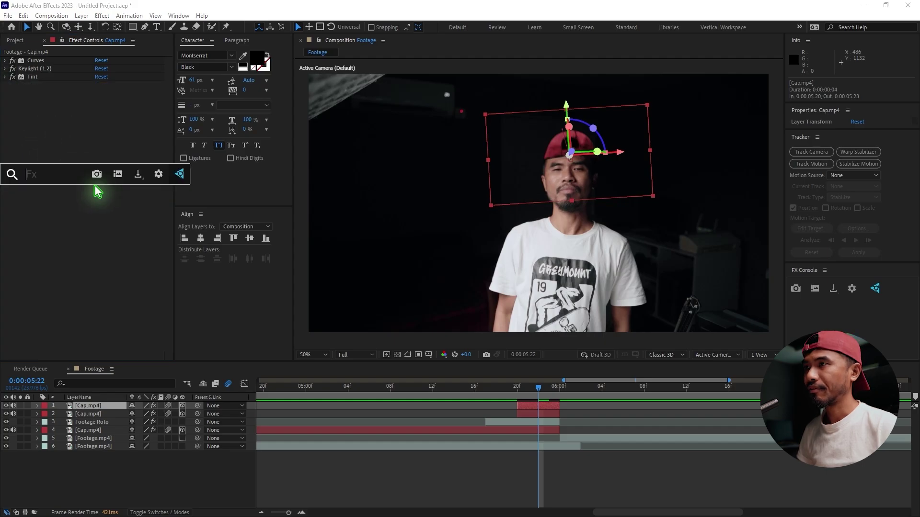
pyautogui.write('fill')
pyautogui.press('Return')
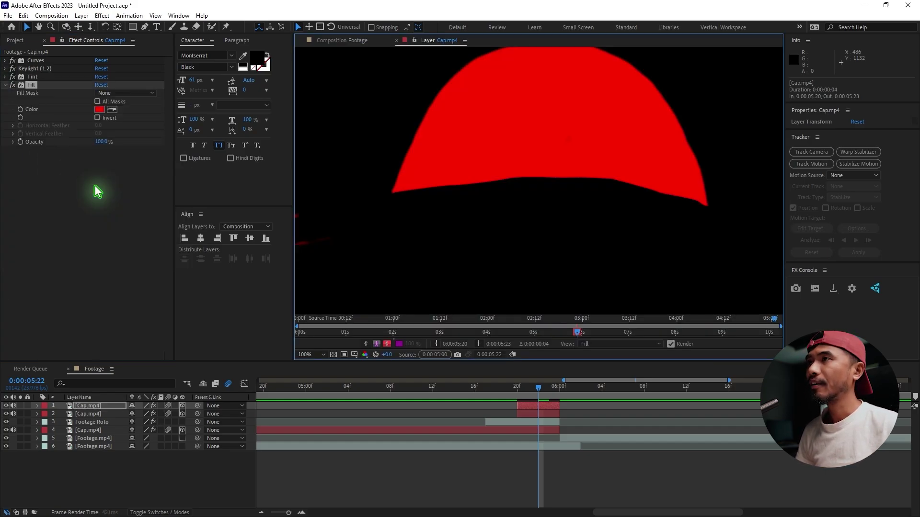
pyautogui.click(396, 41)
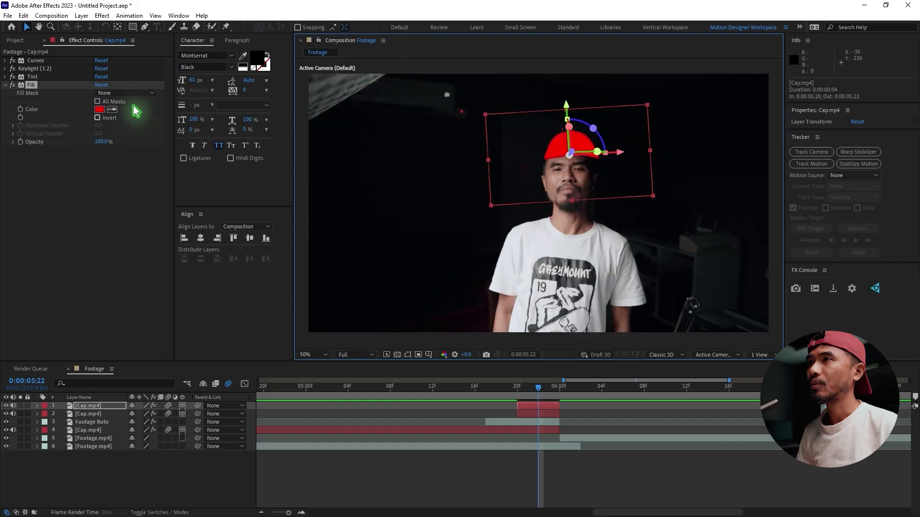
pyautogui.click(99, 109)
pyautogui.moveTo(456, 422); pyautogui.dragTo(376, 503)
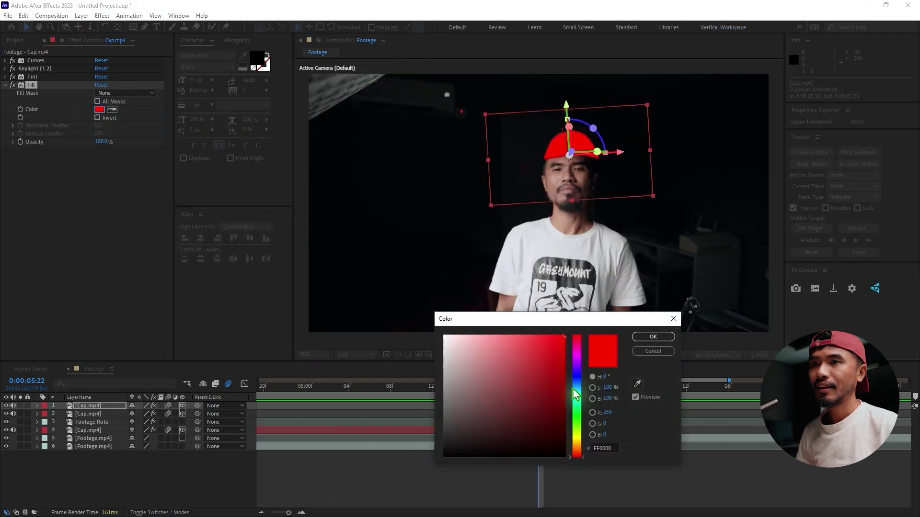
pyautogui.click(653, 337)
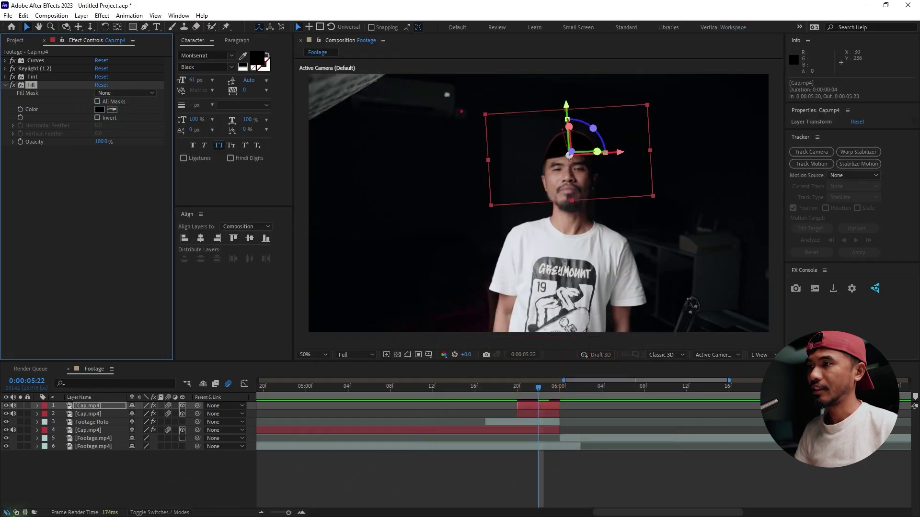
# - Set the duplicate layer's Opacity to 25%
pyautogui.press('t')
pyautogui.click(138, 413)
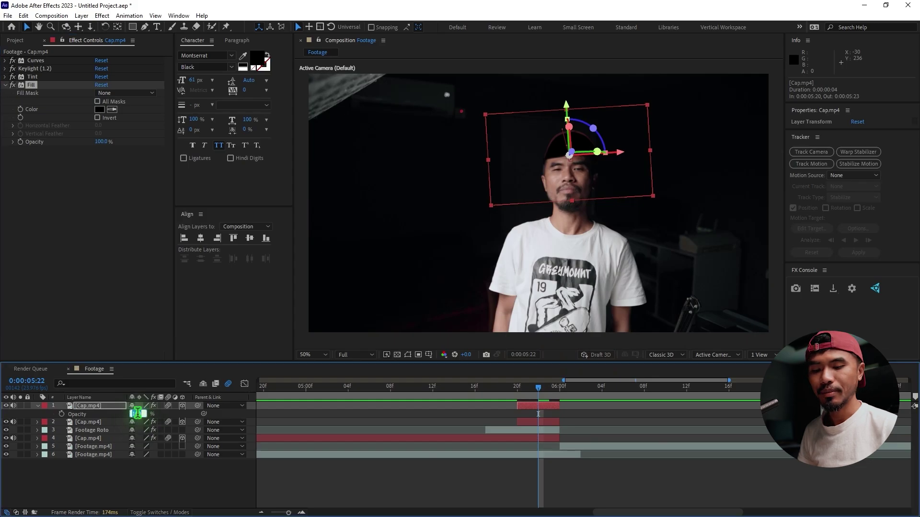
pyautogui.write('25')
pyautogui.press('Return')
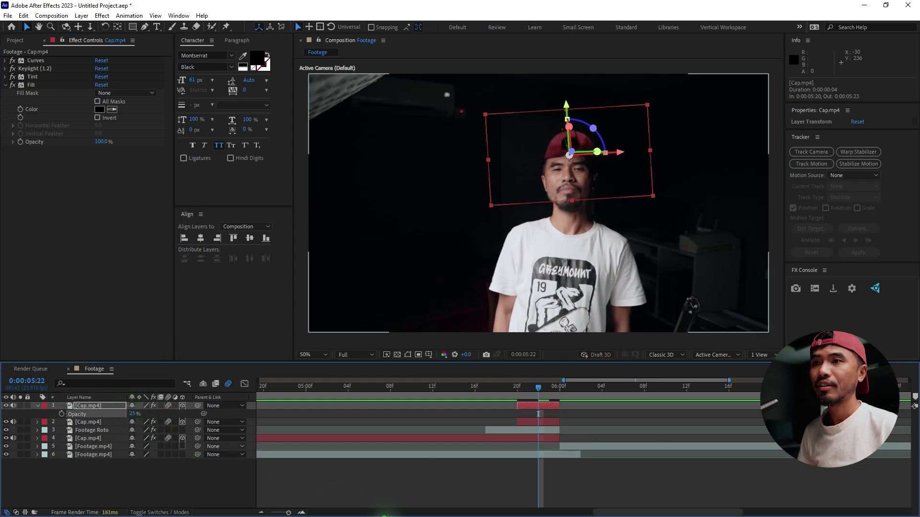
pyautogui.click(491, 479)
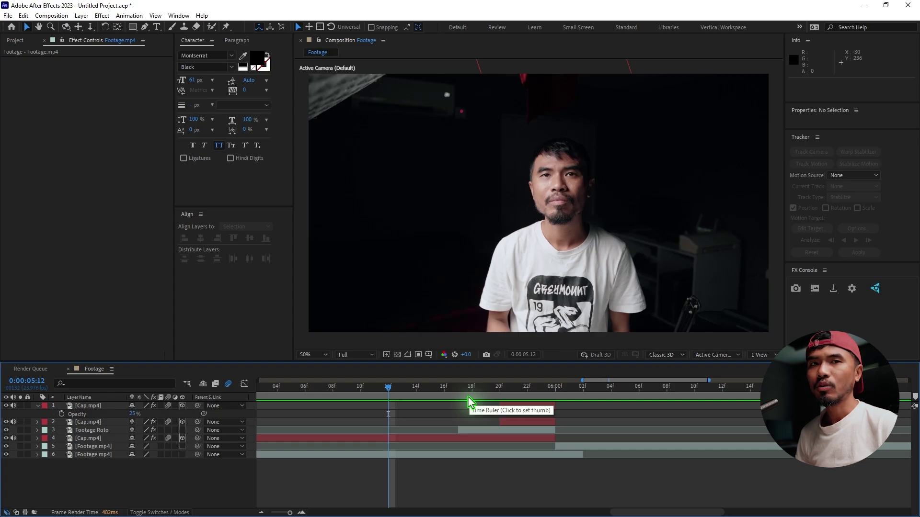
# - Zoom the viewer in on the man's head and settle on frame 0:00:05:22
pyautogui.moveTo(464, 399); pyautogui.dragTo(543, 412)
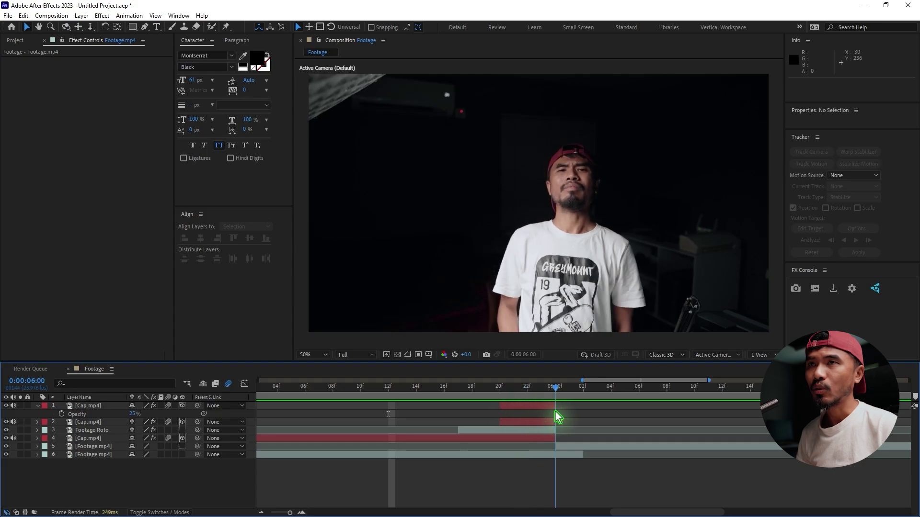
pyautogui.press('h')
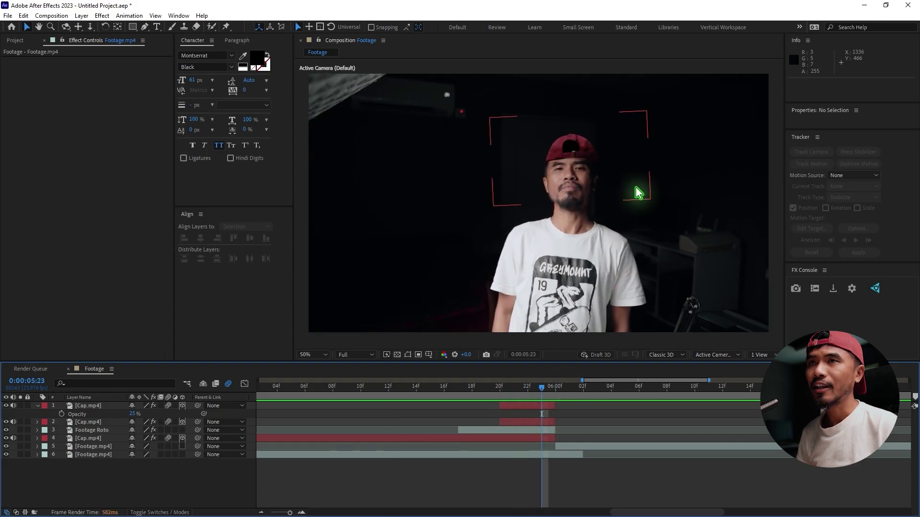
pyautogui.scroll(2, 627, 187)
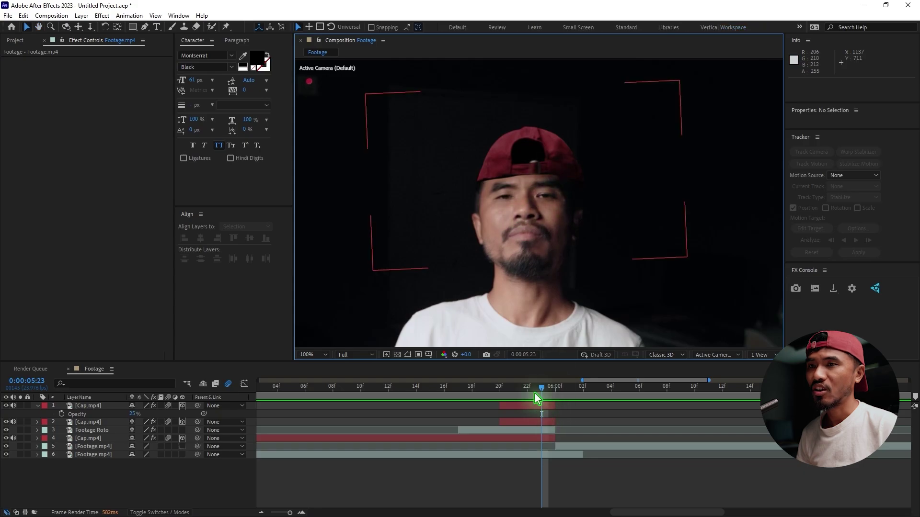
pyautogui.press('v')
pyautogui.moveTo(542, 394); pyautogui.dragTo(529, 400)
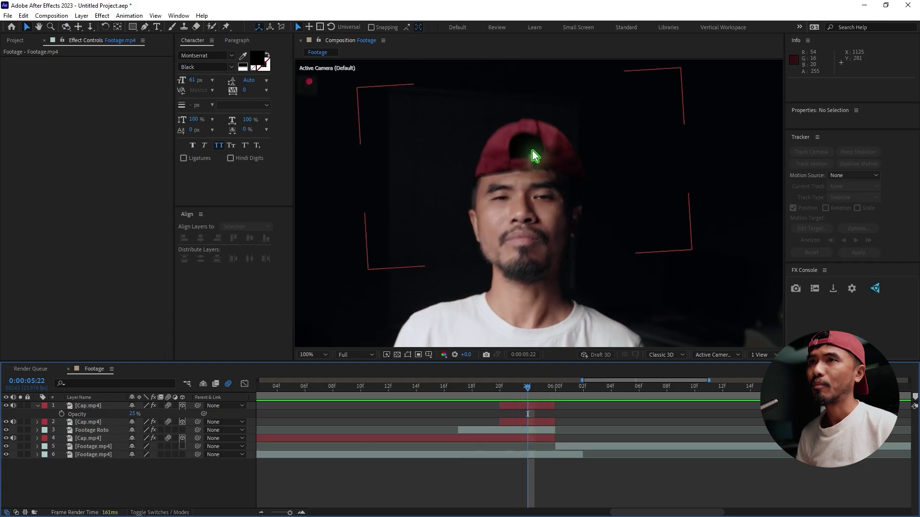
# - Trim the three cap layers and Footage Roto to end at 0:00:05:21
pyautogui.click(547, 407)
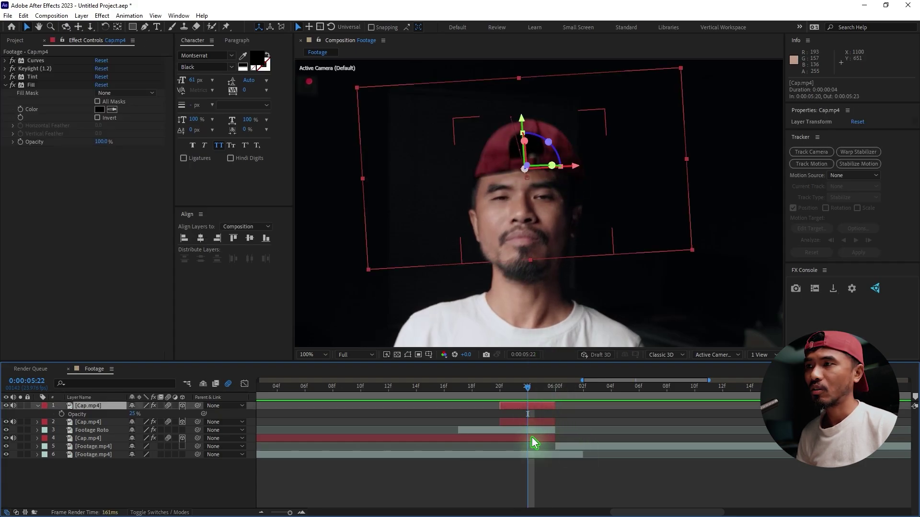
pyautogui.keyDown('shift'); pyautogui.click(532, 438); pyautogui.keyUp('shift')
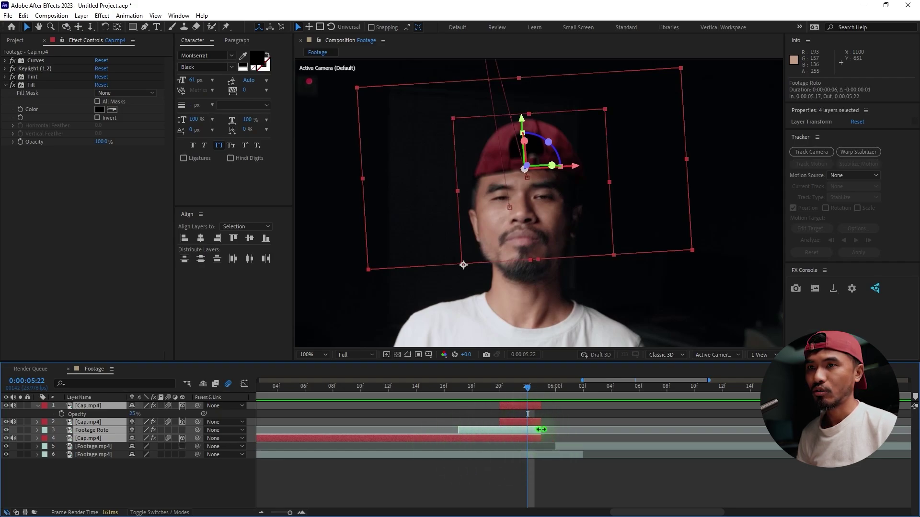
pyautogui.moveTo(540, 430); pyautogui.dragTo(528, 430)
pyautogui.click(563, 493)
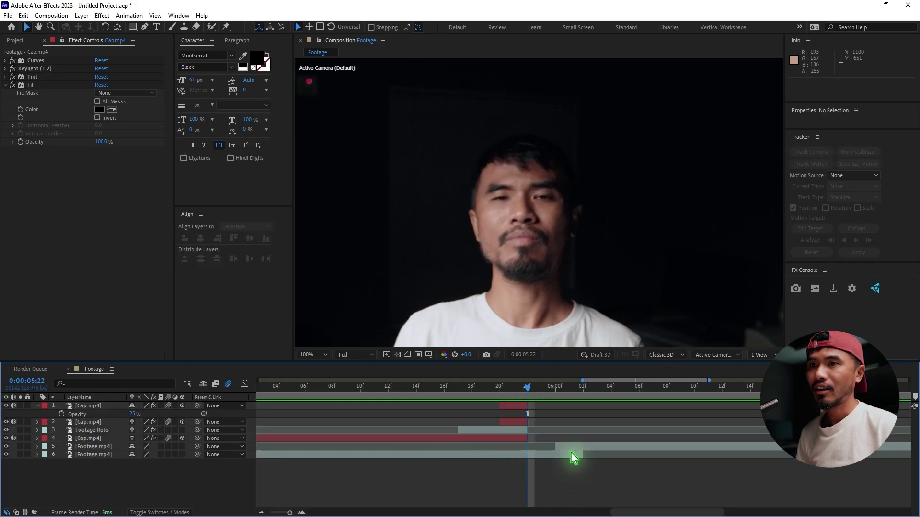
# - Make the second Footage.mp4 layer start at 0:00:05:22, then scrub back to check the cut
pyautogui.click(573, 447)
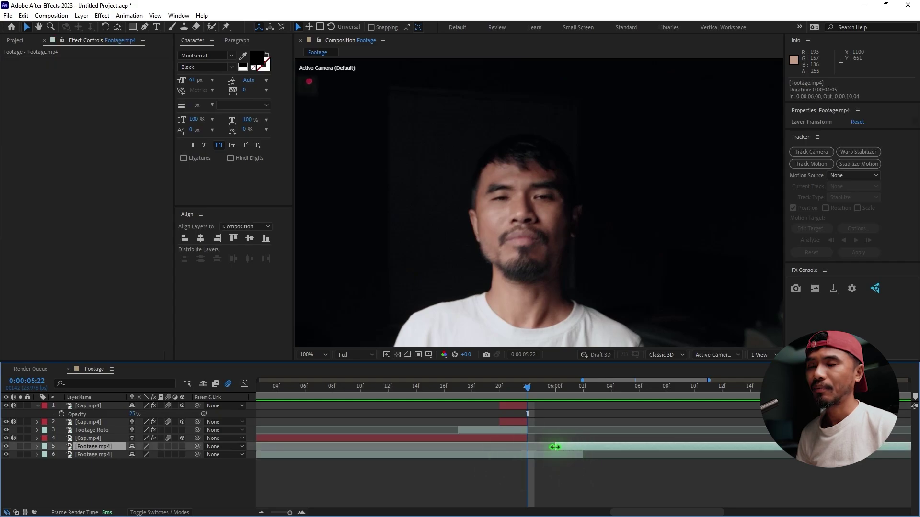
pyautogui.moveTo(537, 451); pyautogui.dragTo(532, 452)
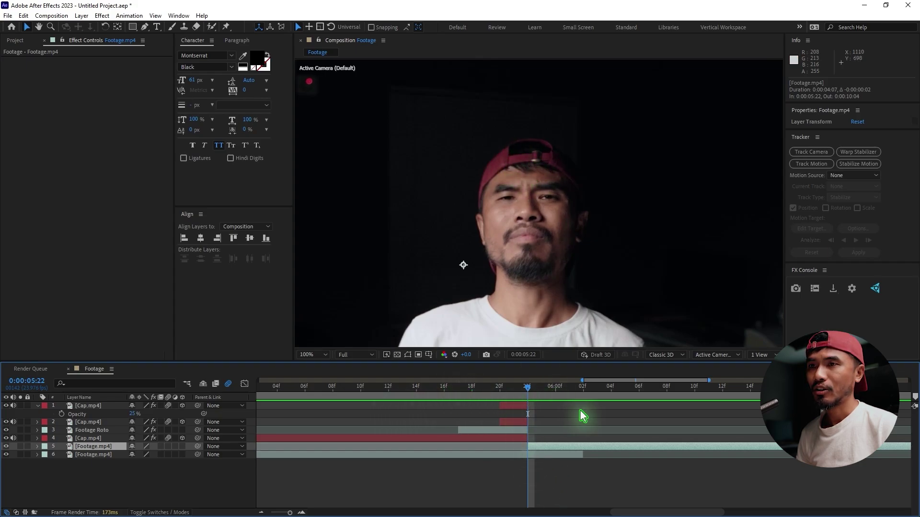
pyautogui.moveTo(448, 390); pyautogui.dragTo(505, 414)
# - Set the viewer to 50%, preview the cap landing, and show the whole timeline at 0:00:03:18
pyautogui.hotkey('shift', 'pageup')
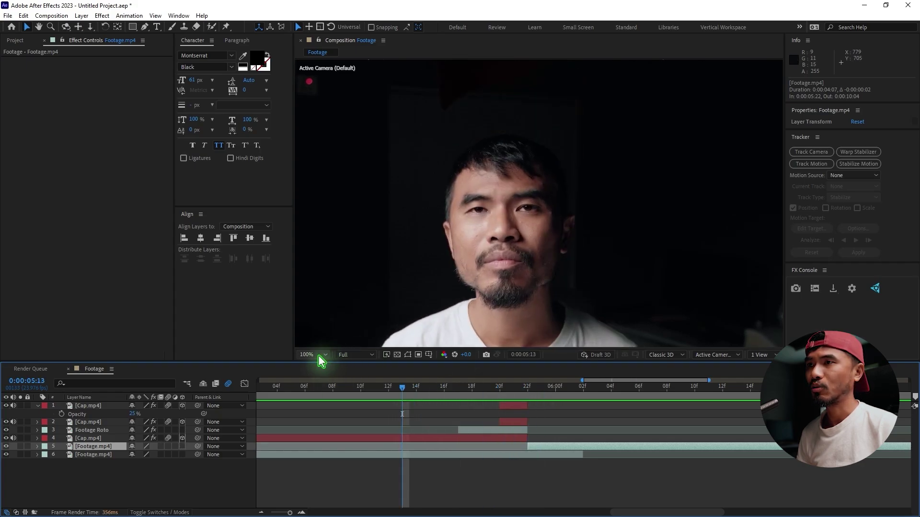
pyautogui.click(314, 355)
pyautogui.click(316, 201)
pyautogui.click(551, 487)
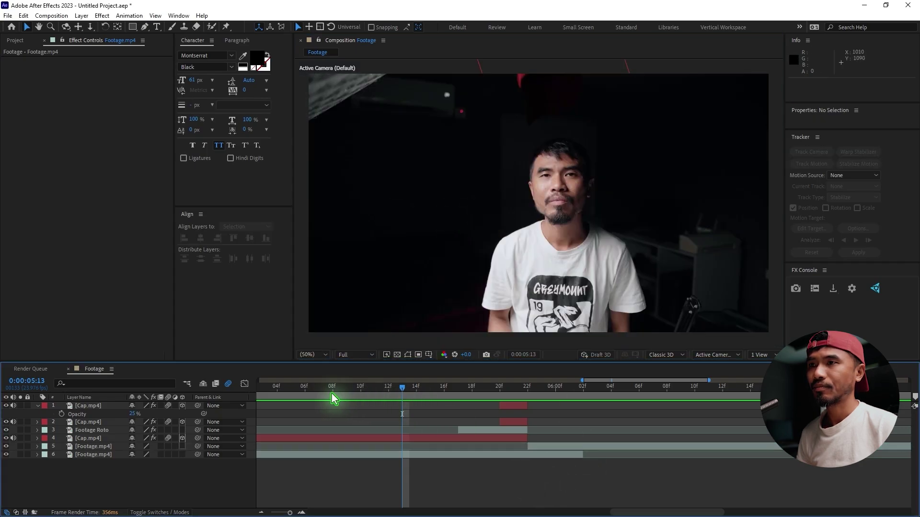
pyautogui.press('space')
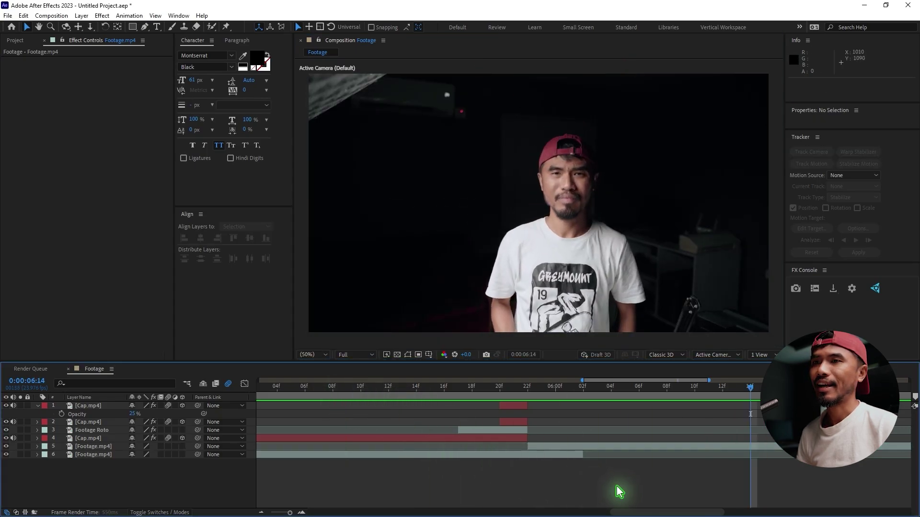
pyautogui.press(';')
pyautogui.moveTo(517, 389); pyautogui.dragTo(499, 390)
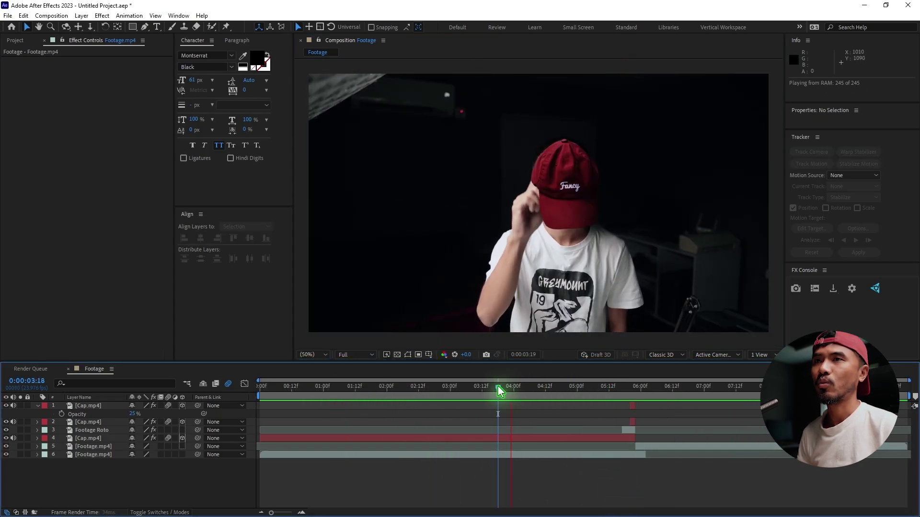